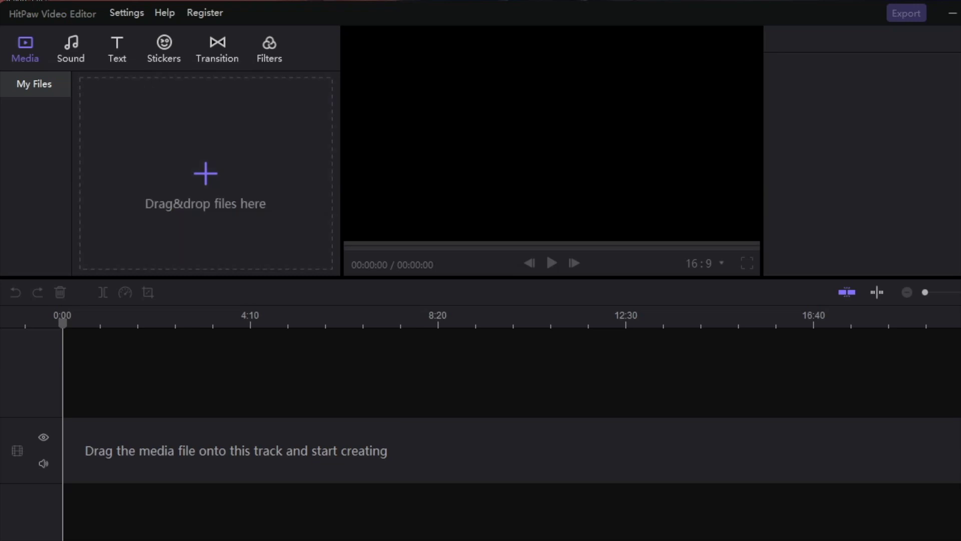
Step: Import the DJI_0168 video from the NEW ION folder and place it at the start of the video track
click(215, 144)
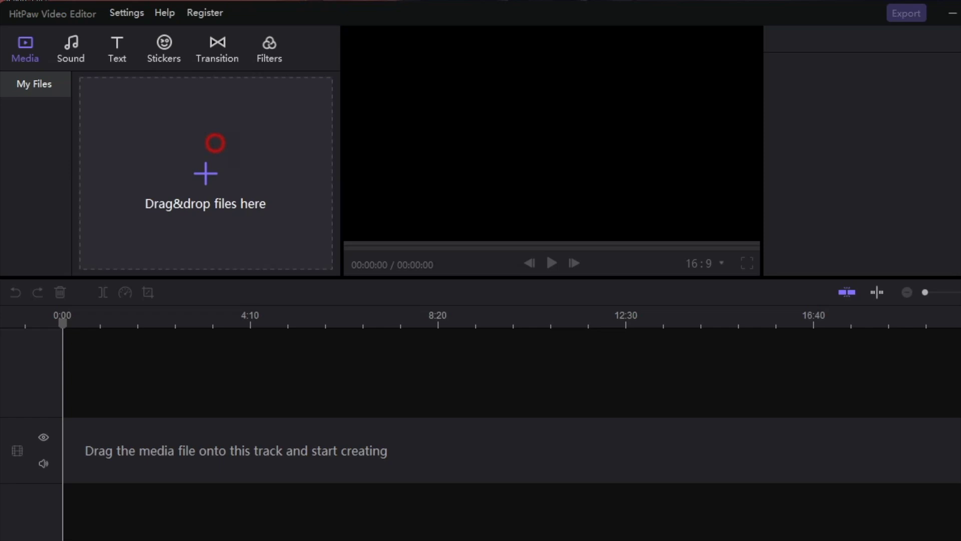
drag(126, 169, 127, 107)
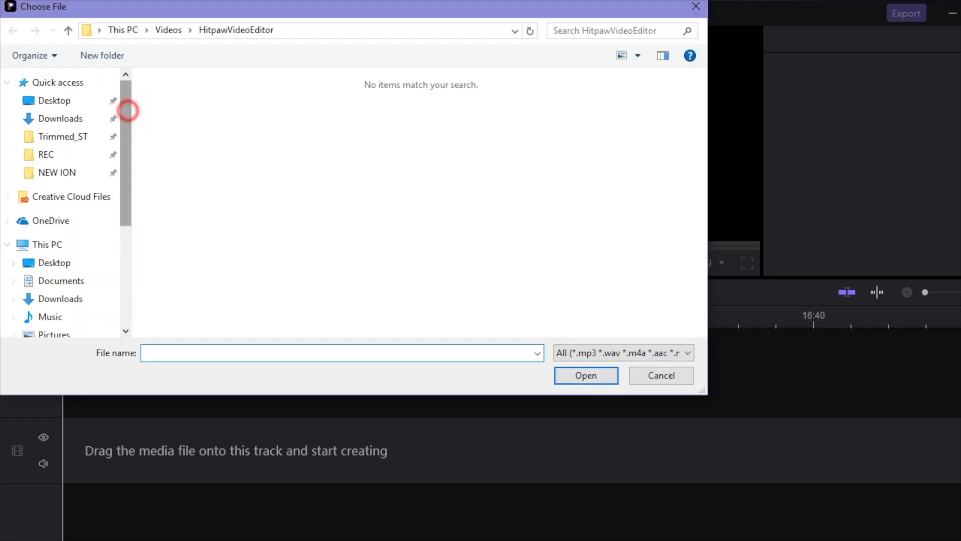
click(89, 173)
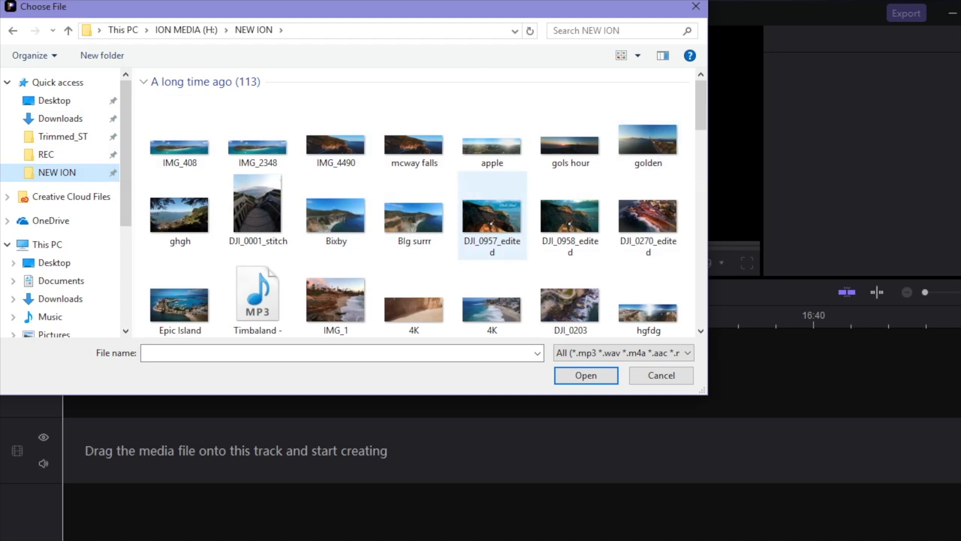
click(693, 110)
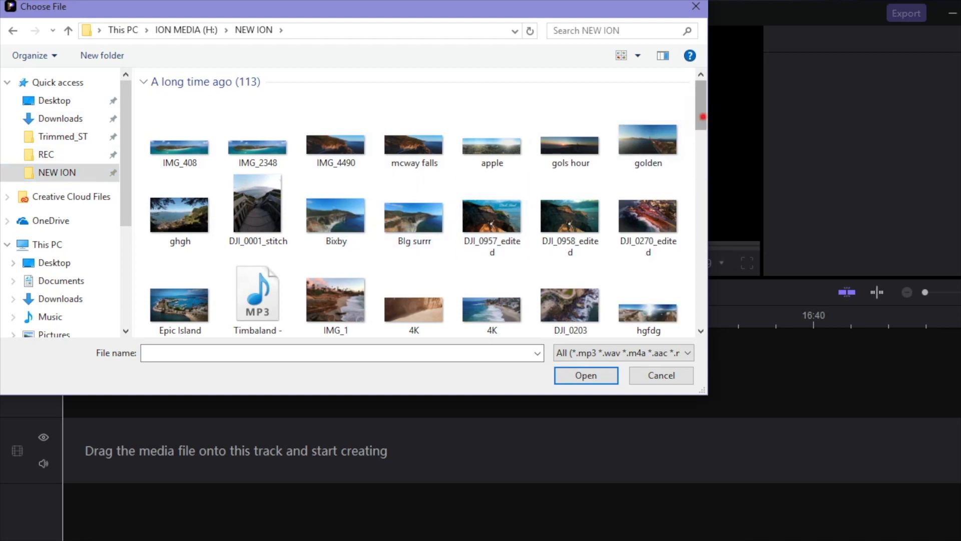
scroll(694, 110, down, 6)
scroll(693, 110, up, 2)
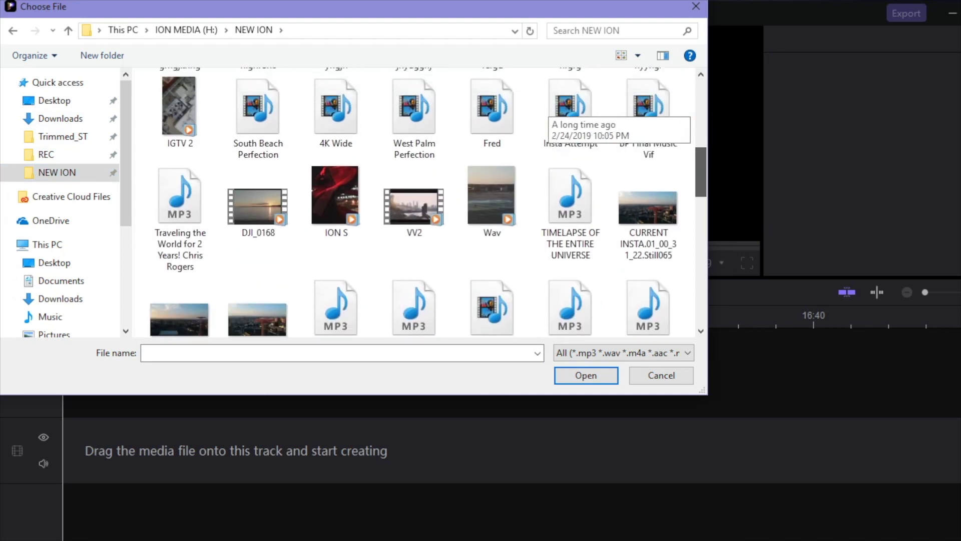
click(273, 216)
double_click(272, 215)
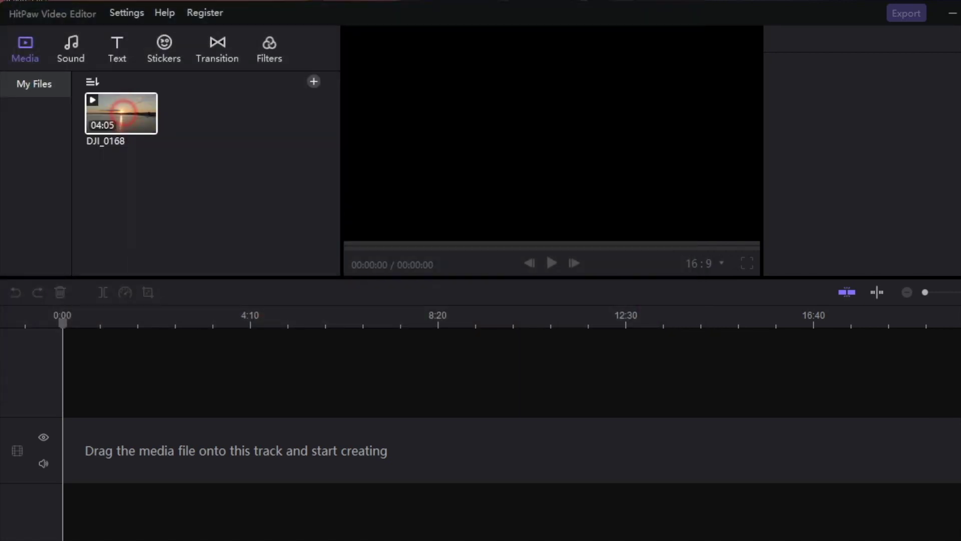
drag(121, 114, 100, 449)
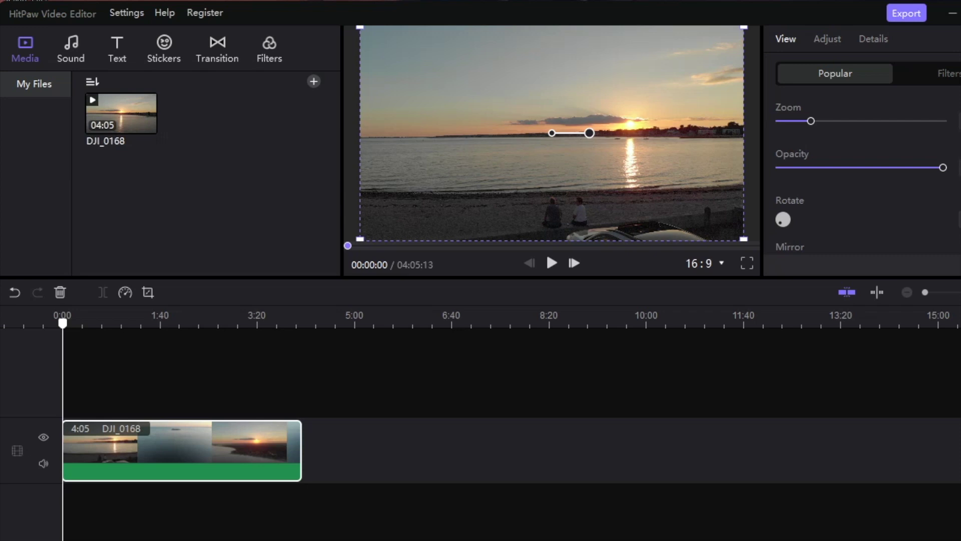
Step: Split the DJI_0168 clip at about 2:34 on the timeline
key(space)
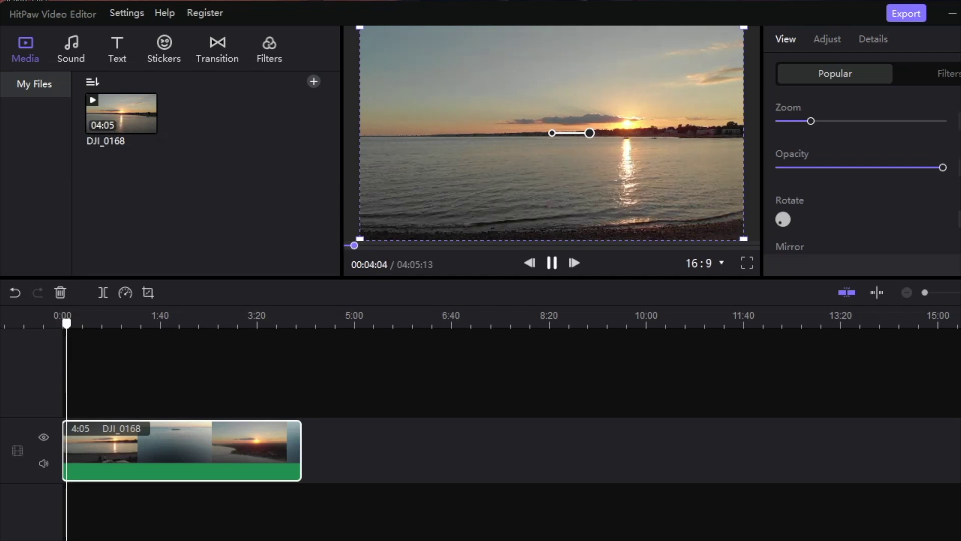
drag(110, 314, 212, 323)
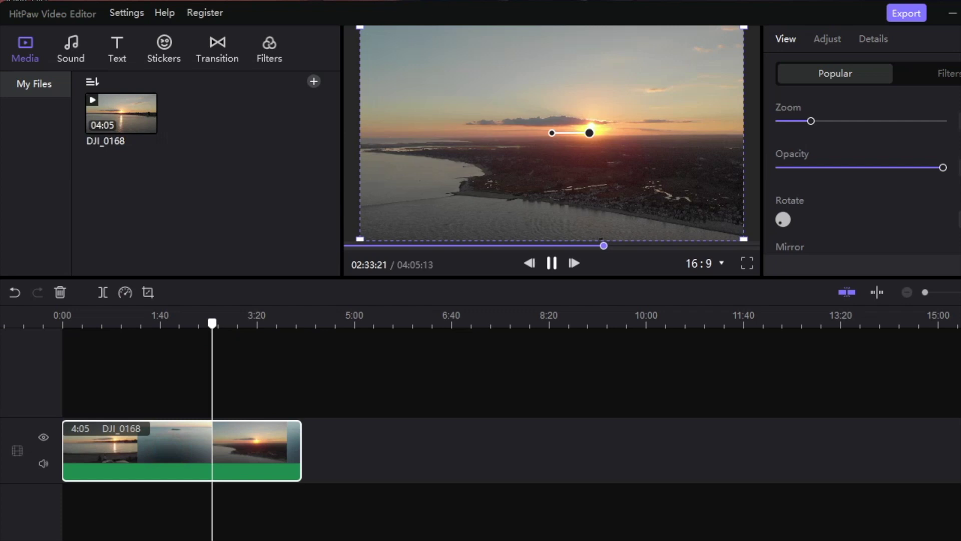
key(space)
right_click(120, 453)
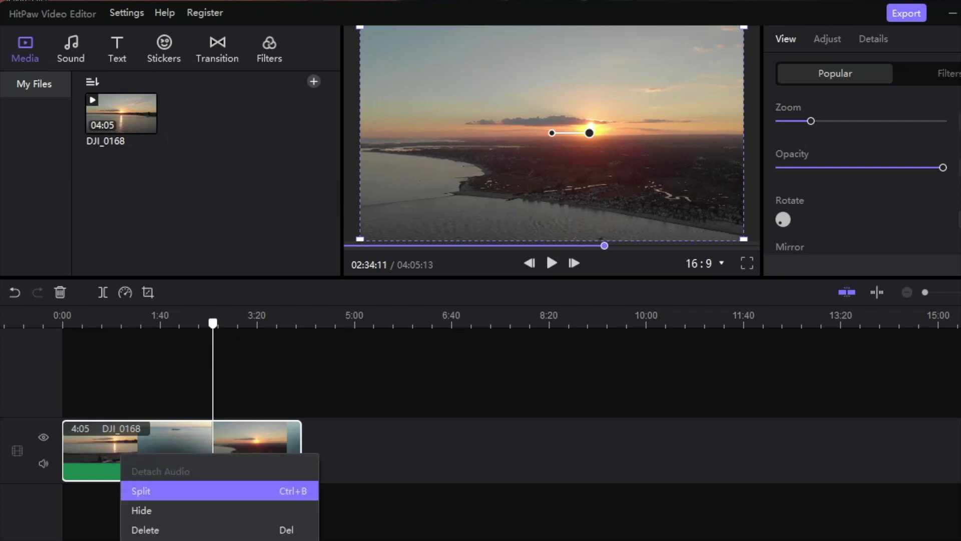
click(282, 494)
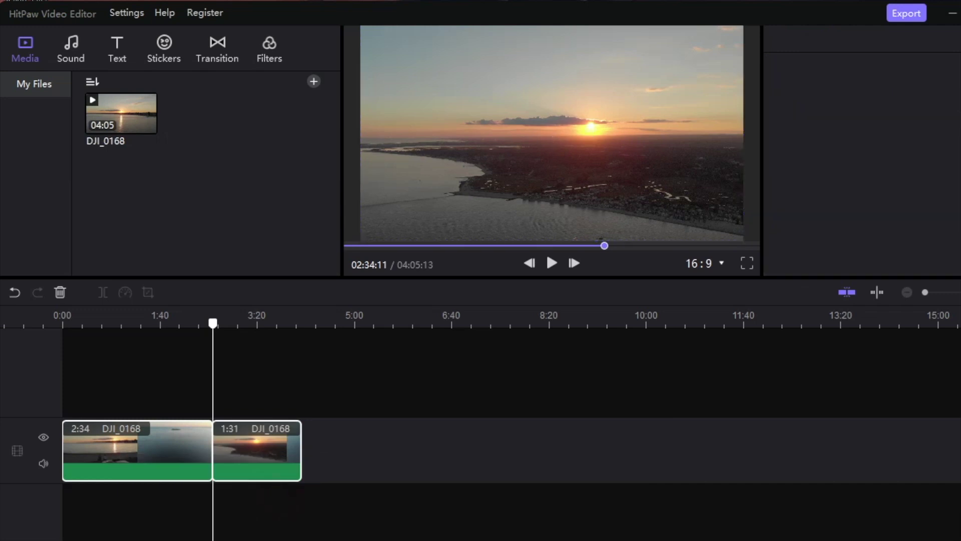
click(240, 449)
click(170, 440)
key(Delete)
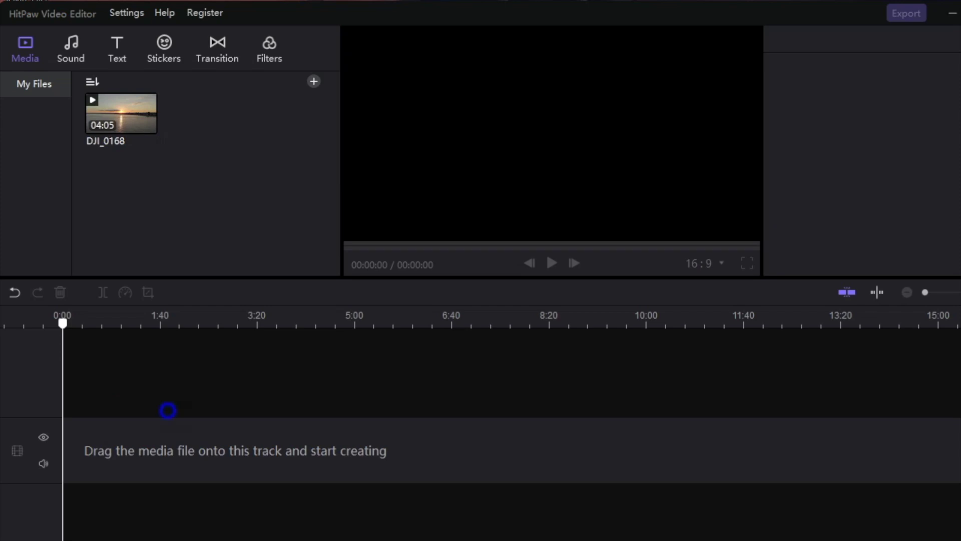
key(ctrl+z)
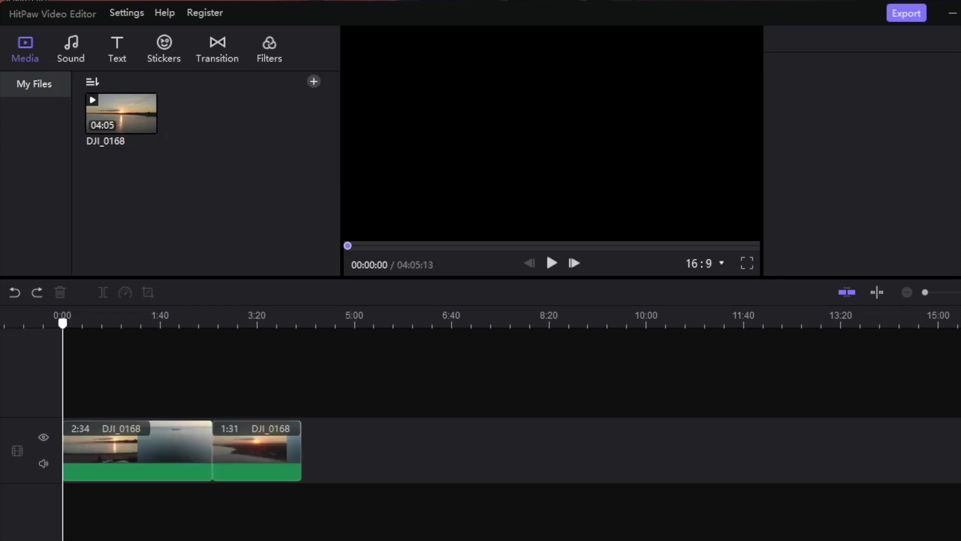
Step: Delete the first segment of the split DJI_0168 clip and briefly play back the remaining footage
click(164, 458)
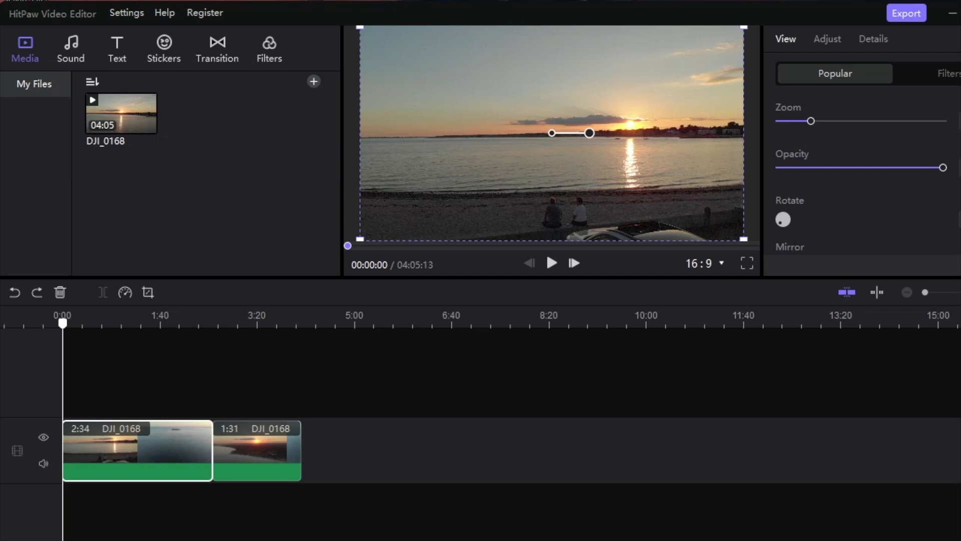
key(Delete)
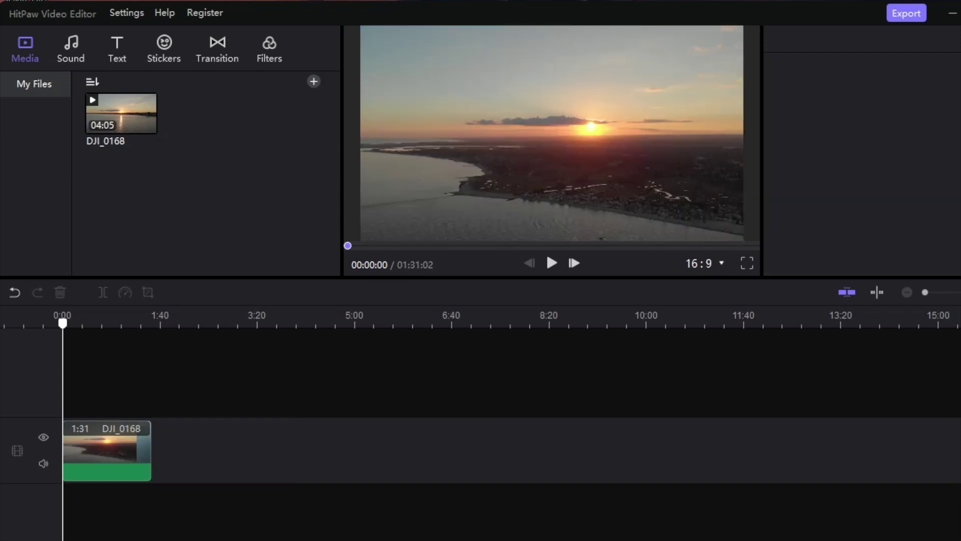
click(98, 446)
key(space)
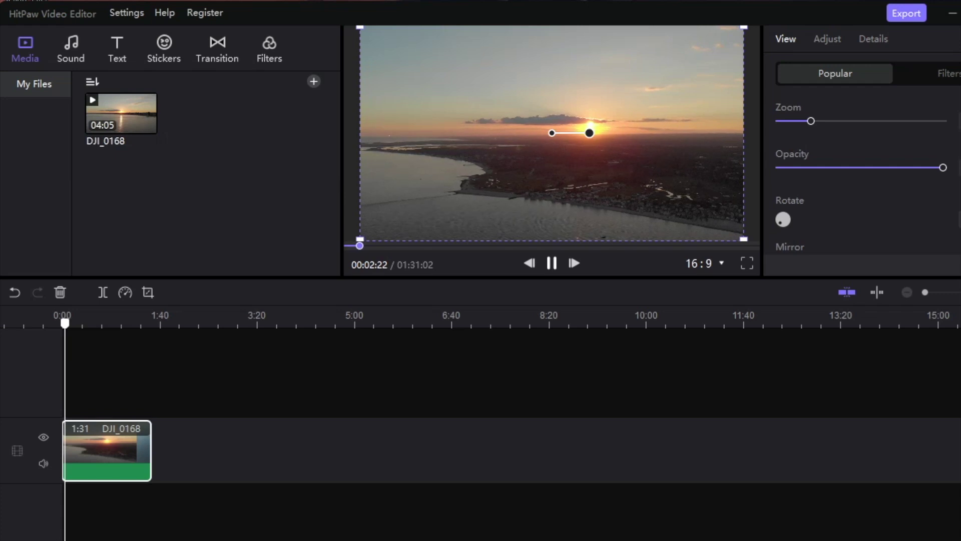
key(space)
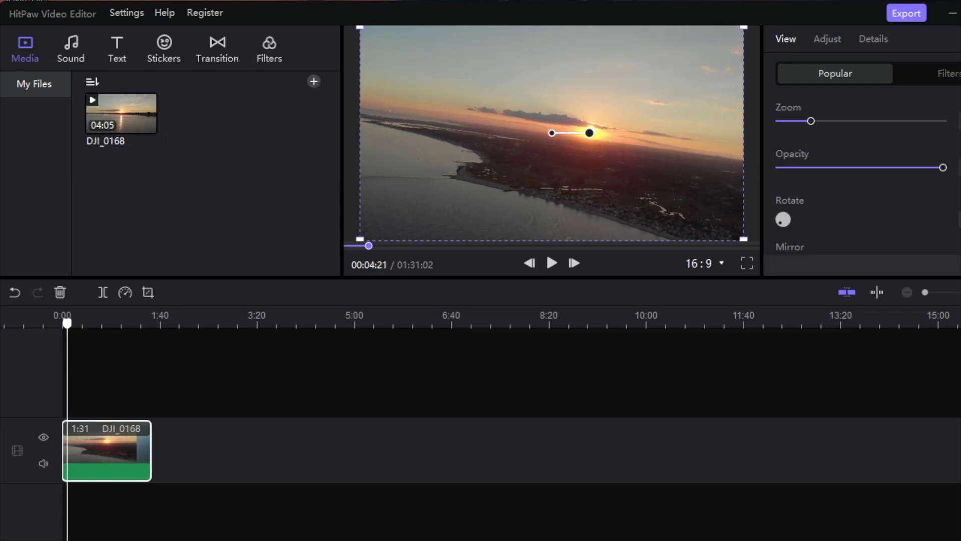
Step: Look through the built-in sound library, including the Normal, Effects, Nature and BGM categories
click(77, 41)
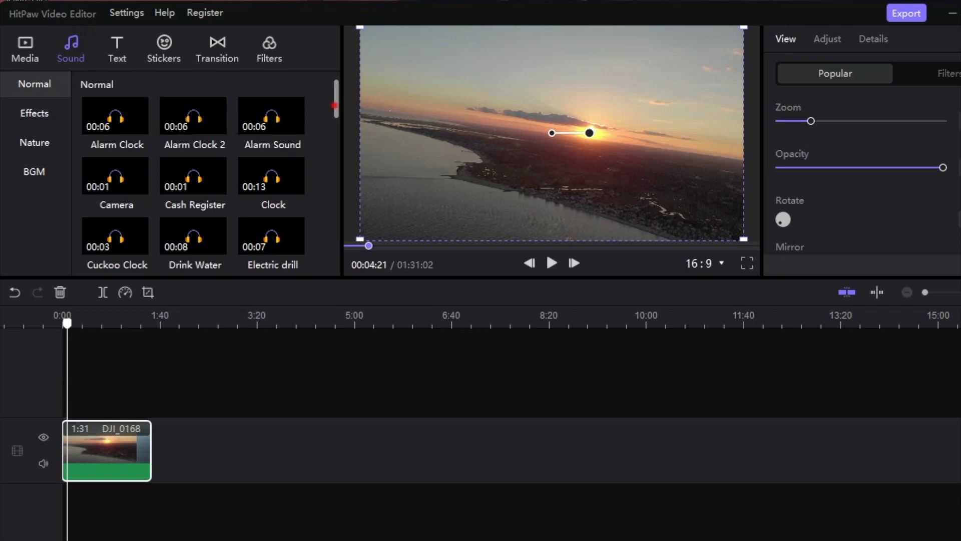
scroll(196, 175, down, 10)
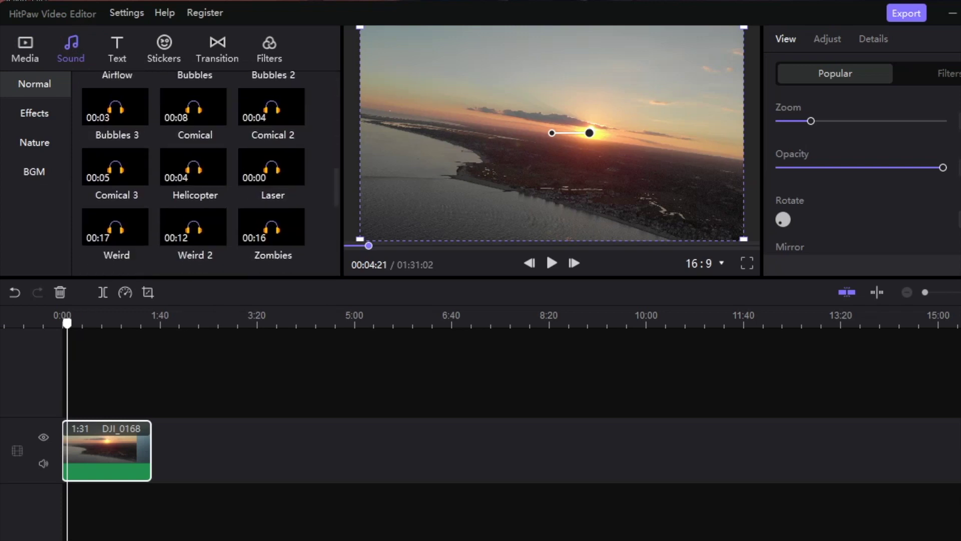
scroll(195, 176, up, 3)
scroll(195, 175, down, 5)
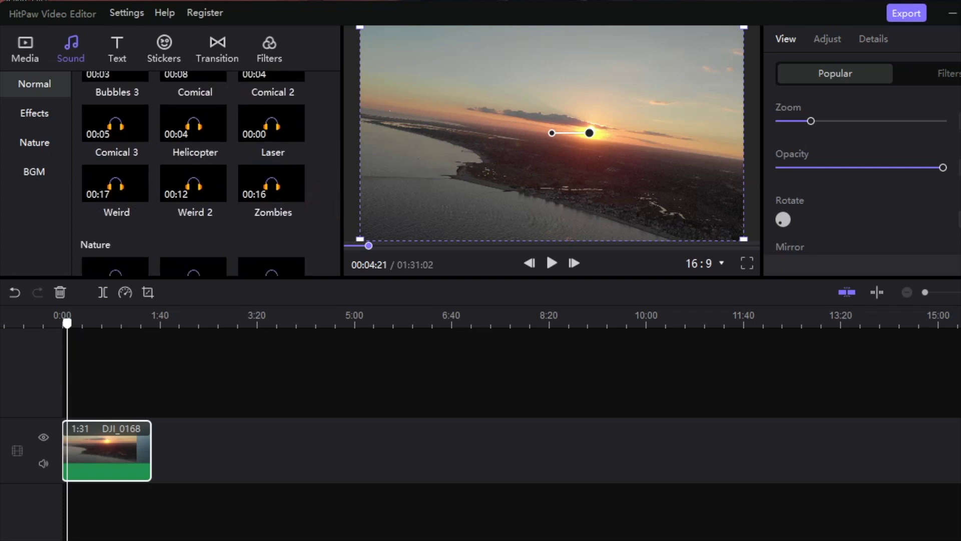
click(34, 113)
click(36, 144)
click(34, 171)
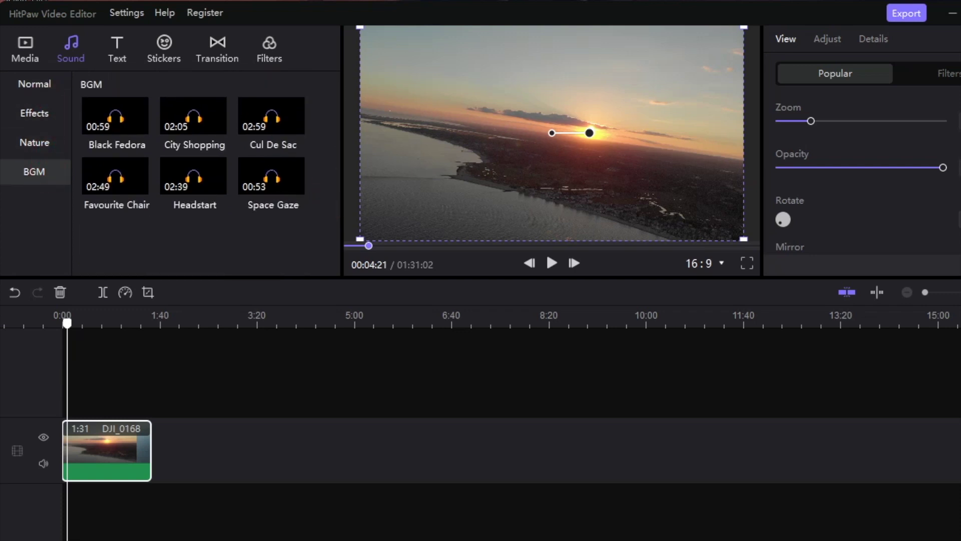
click(53, 120)
Step: Add the Wind Heavy nature sound beneath the video at the timeline start and briefly play the result
click(55, 137)
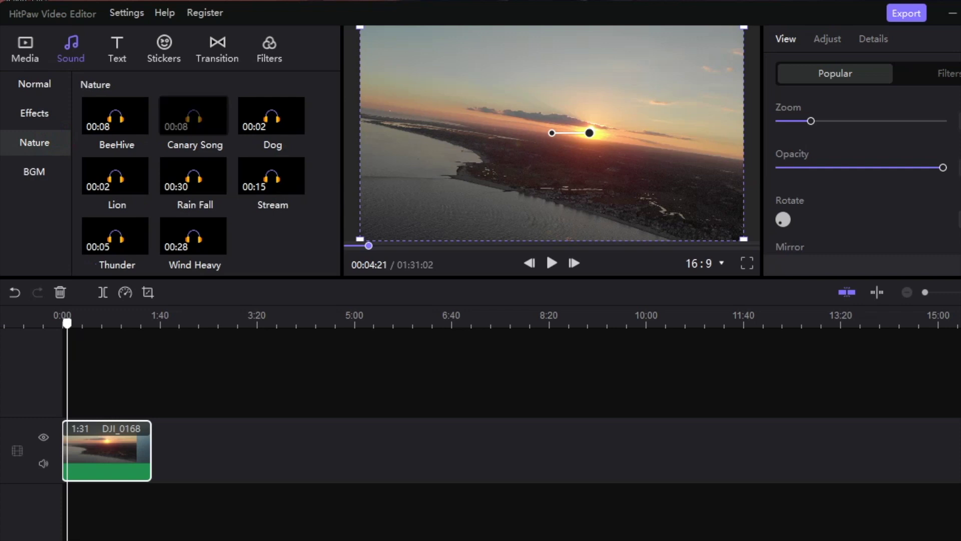
click(271, 179)
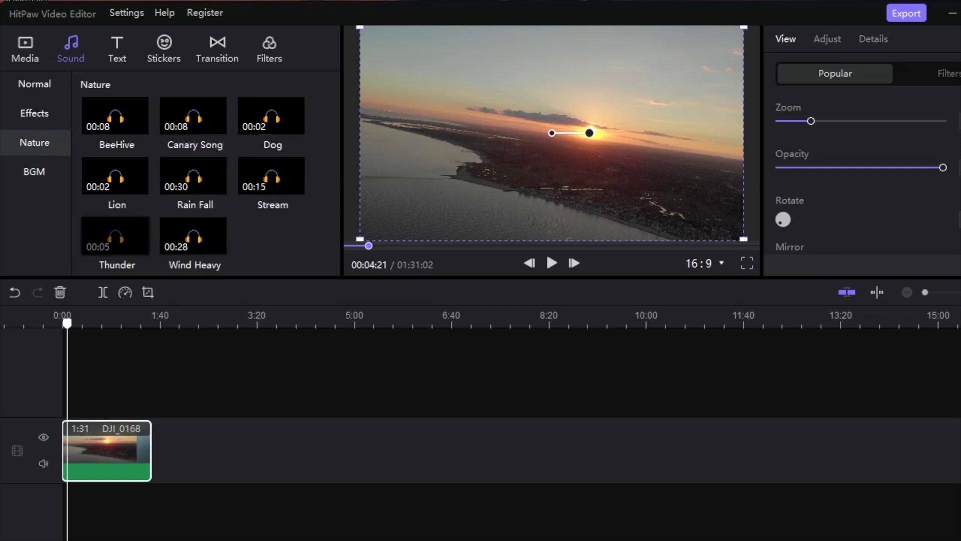
click(187, 235)
drag(187, 235, 74, 481)
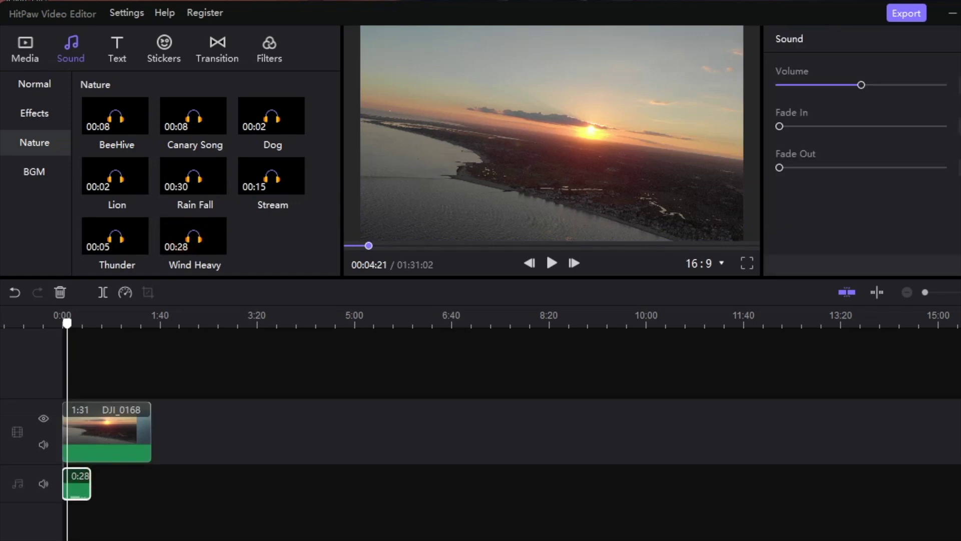
key(space)
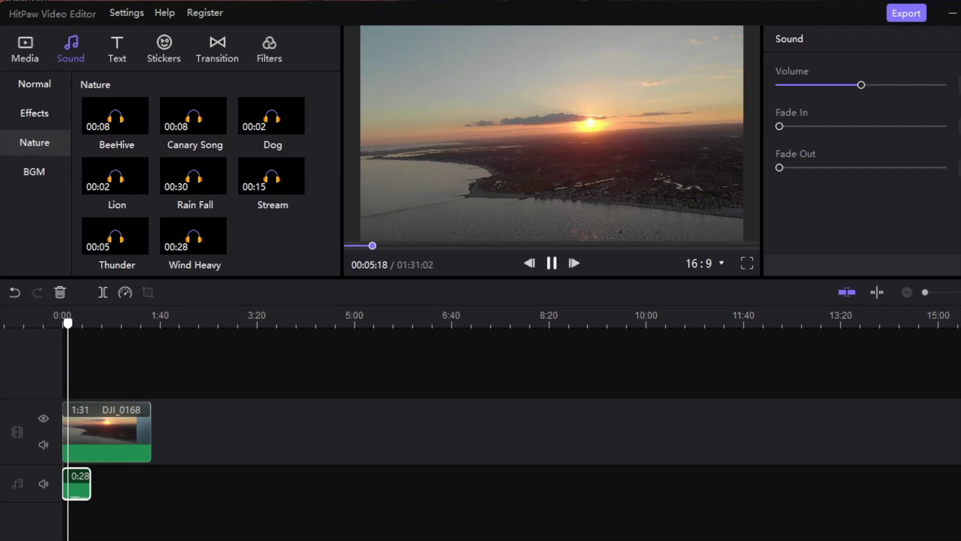
key(space)
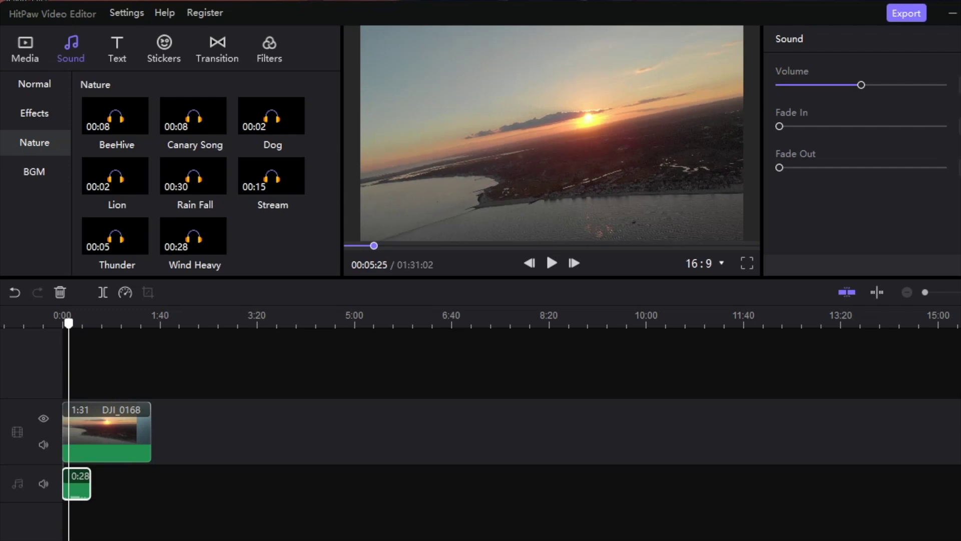
Step: Import the MP3 "Timbaland - Apologize ft. OneRepublic (Lyrics)" and place it on a new audio track below the wind sound, starting at 0:00
click(26, 50)
click(313, 81)
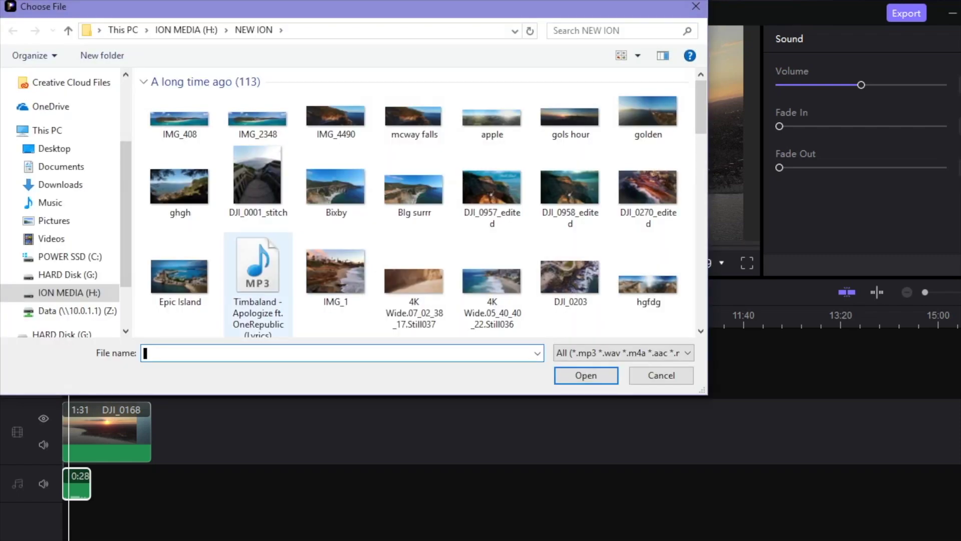
double_click(258, 271)
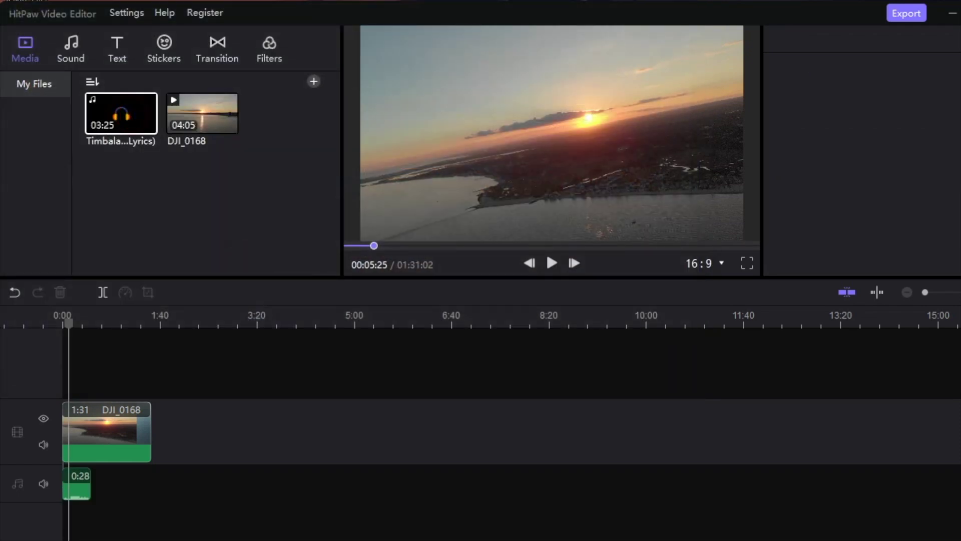
drag(121, 113, 93, 503)
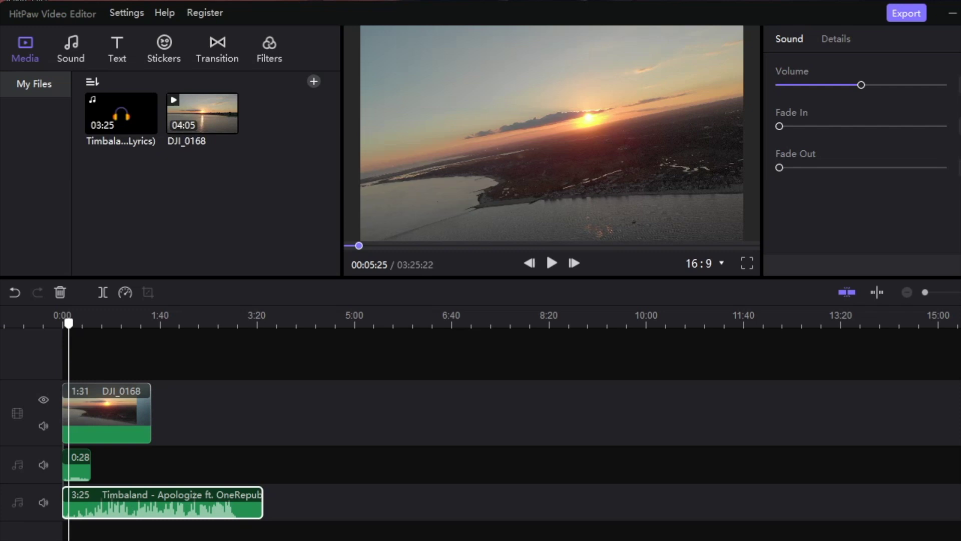
Step: Add the plain white bold Montserrat text "Abc." at the timeline start, extend it to about 2:45, and preview it at about 1:00
click(123, 47)
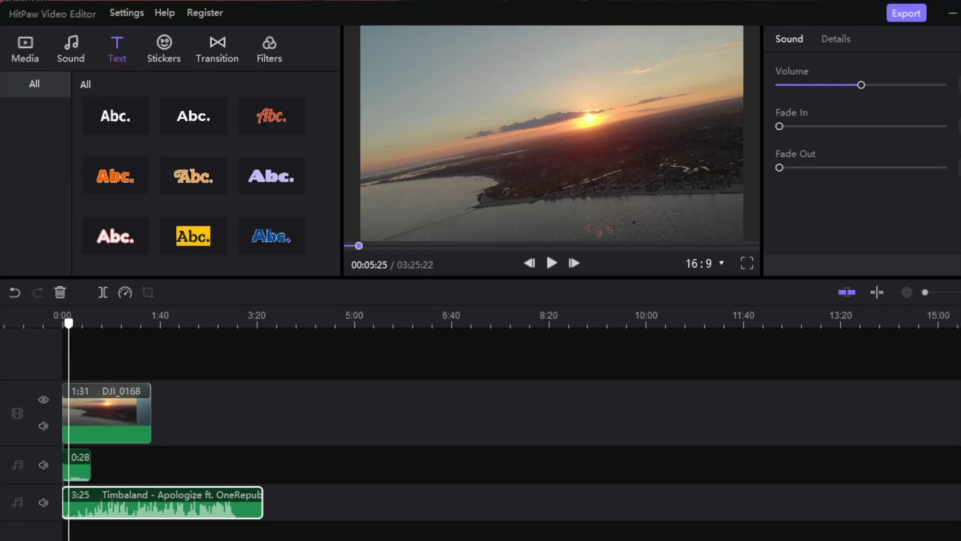
mouse_move(69, 323)
mouse_down()
mouse_move(136, 323)
mouse_move(62, 323)
mouse_up()
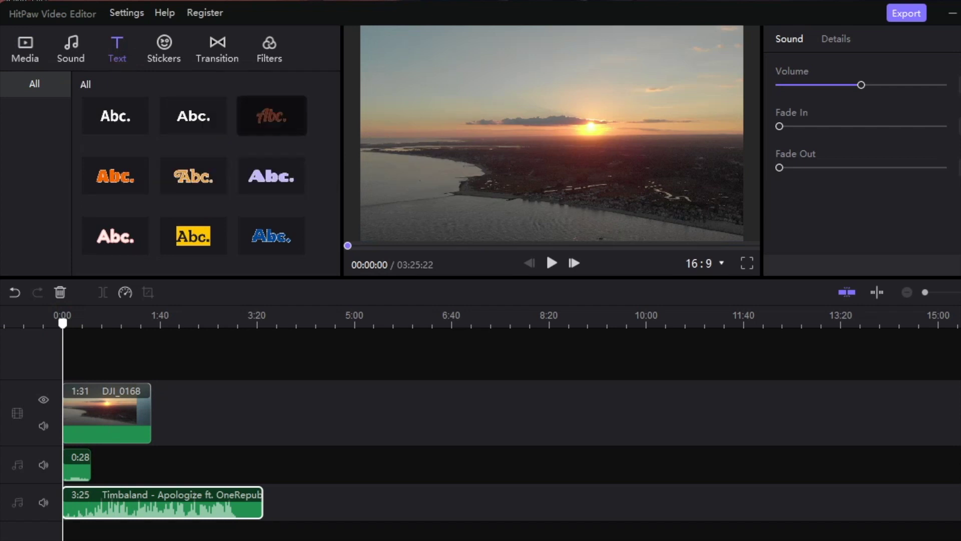
click(211, 107)
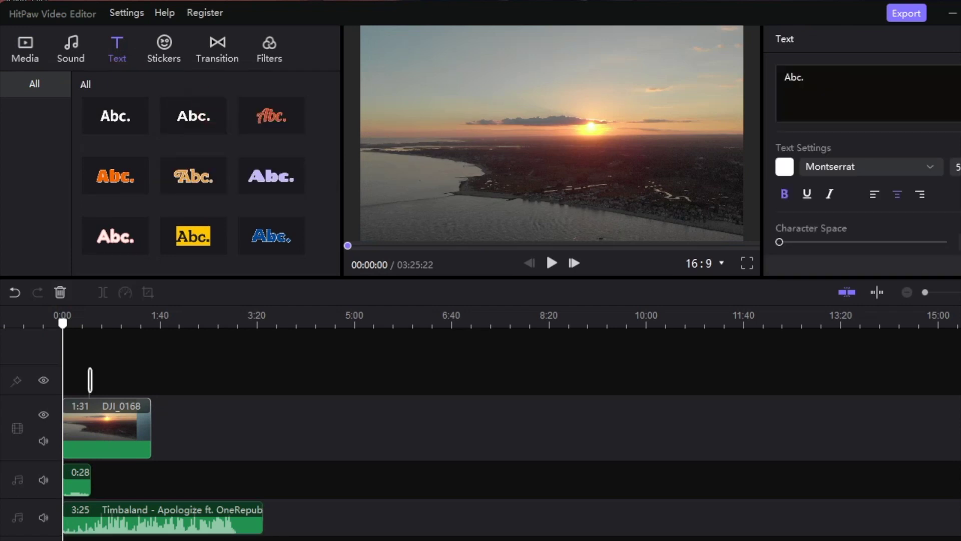
key(Delete)
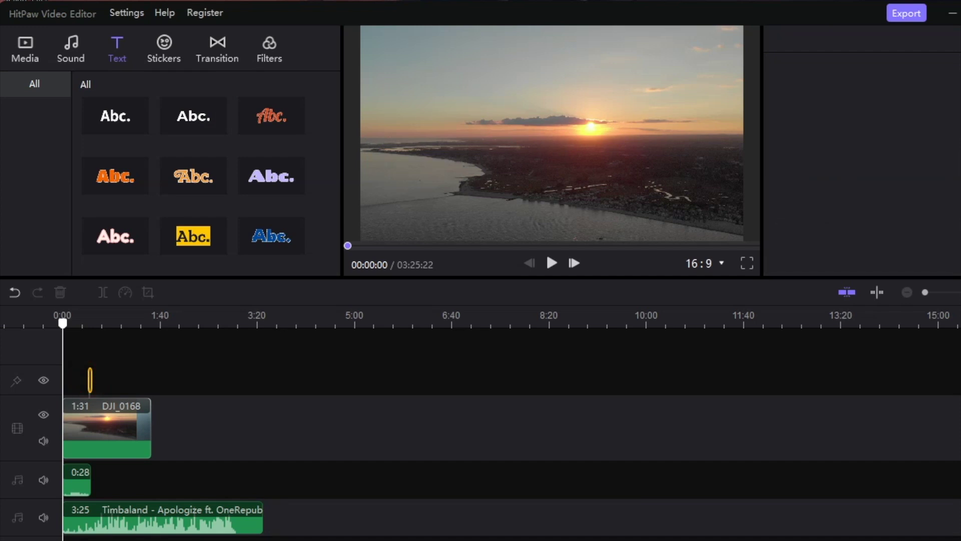
drag(90, 379, 140, 380)
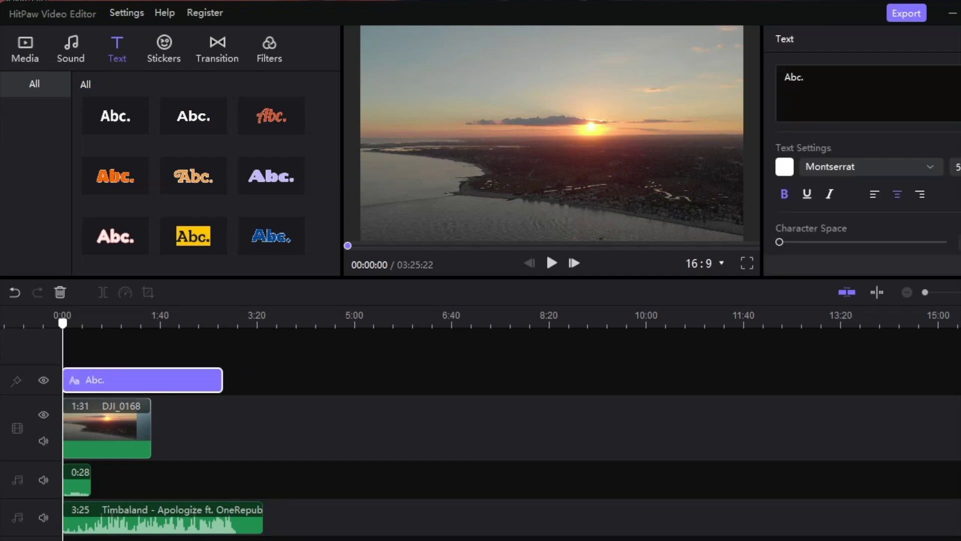
drag(62, 323, 121, 323)
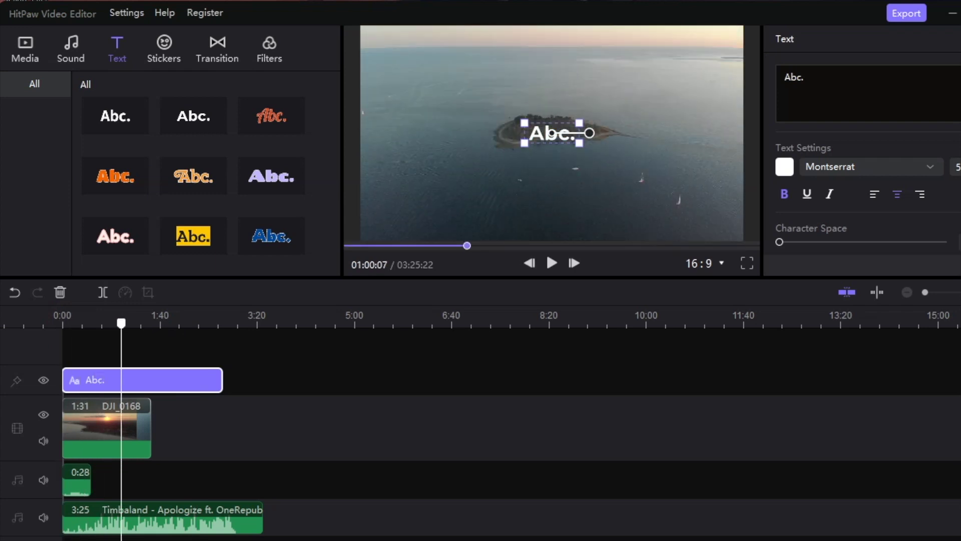
Step: Split the DJI_0168 video clip at the playhead, at about 1:00
click(116, 421)
right_click(124, 434)
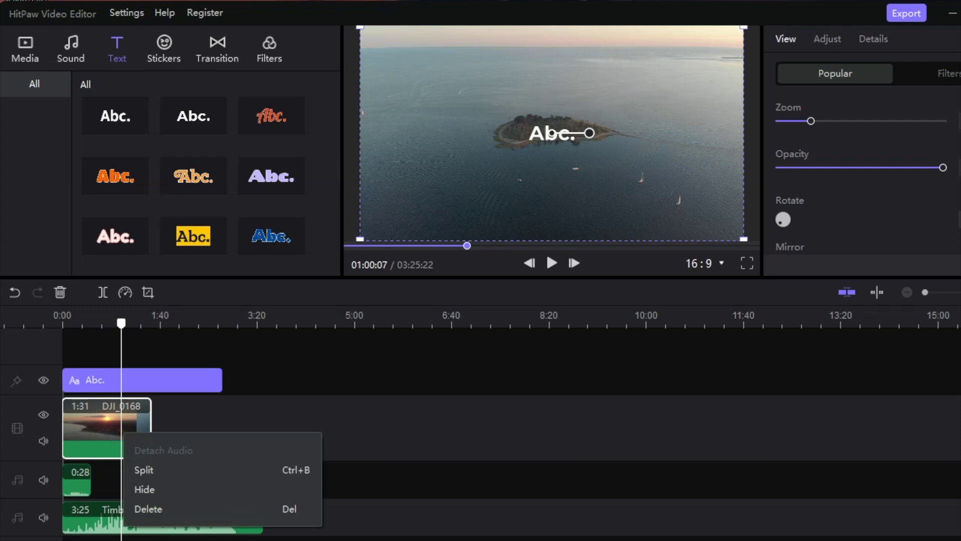
click(141, 467)
click(136, 433)
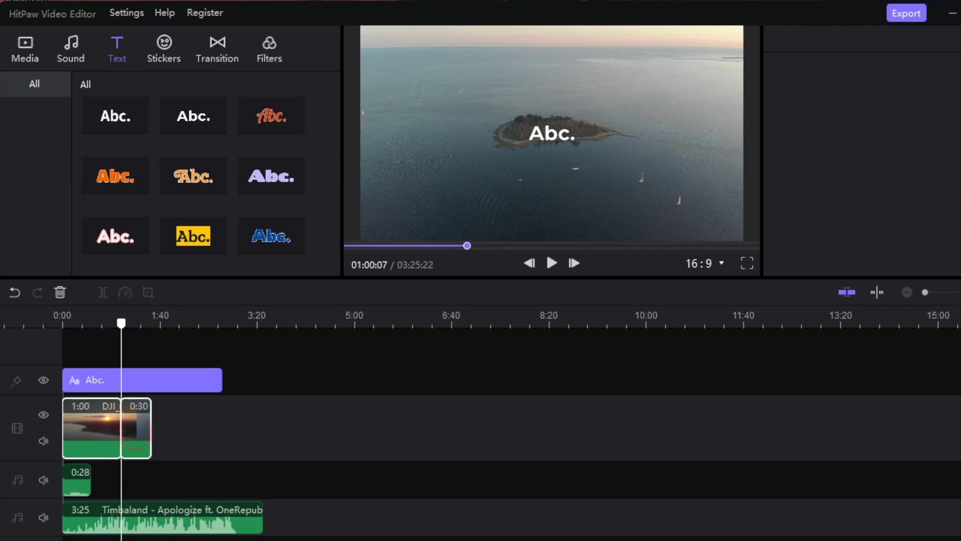
Step: Move the 0:30 second part of the split video ahead of the first part and return the "Abc." text to the timeline start
click(137, 378)
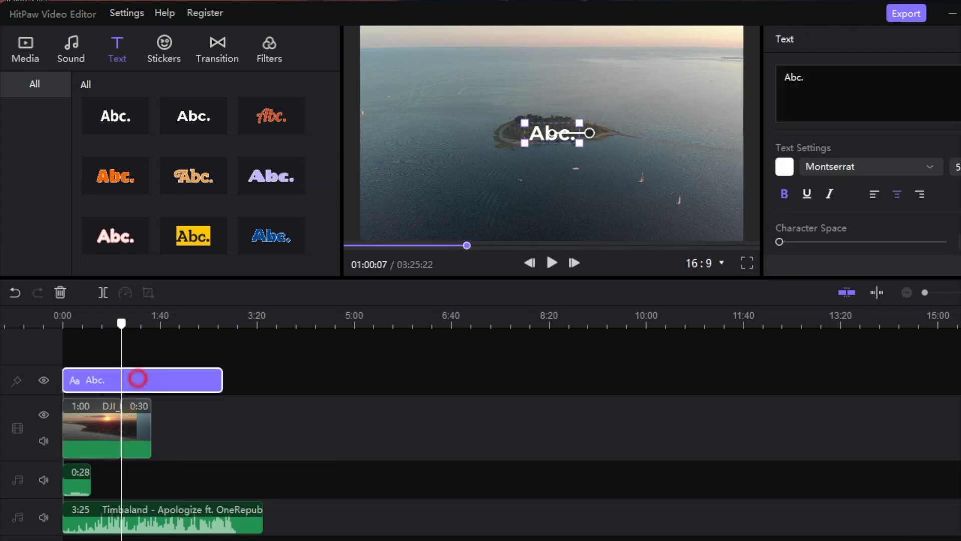
drag(137, 430, 77, 431)
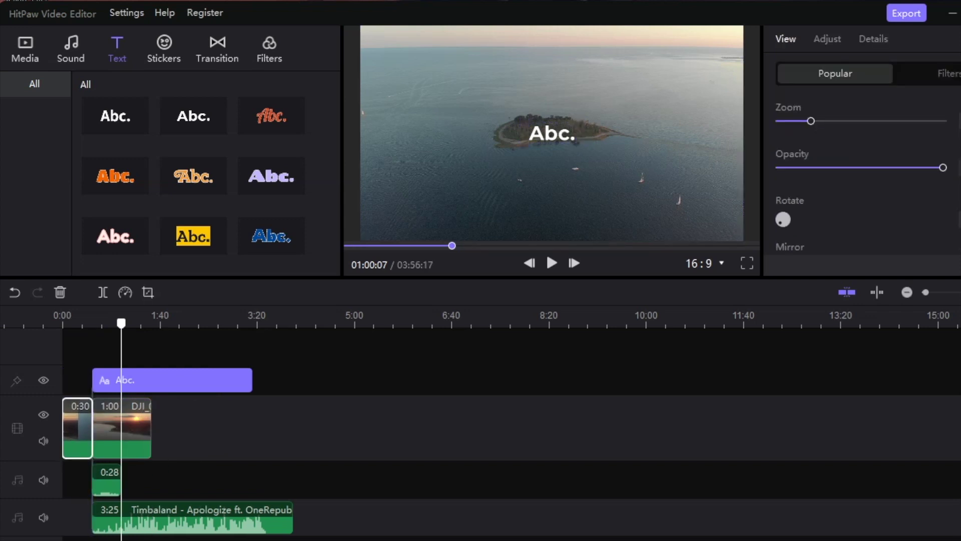
drag(125, 380, 95, 379)
Step: With the playhead at about 0:10, try the Algerian font on the "Abc." text, then set it to Anton
click(83, 329)
click(73, 323)
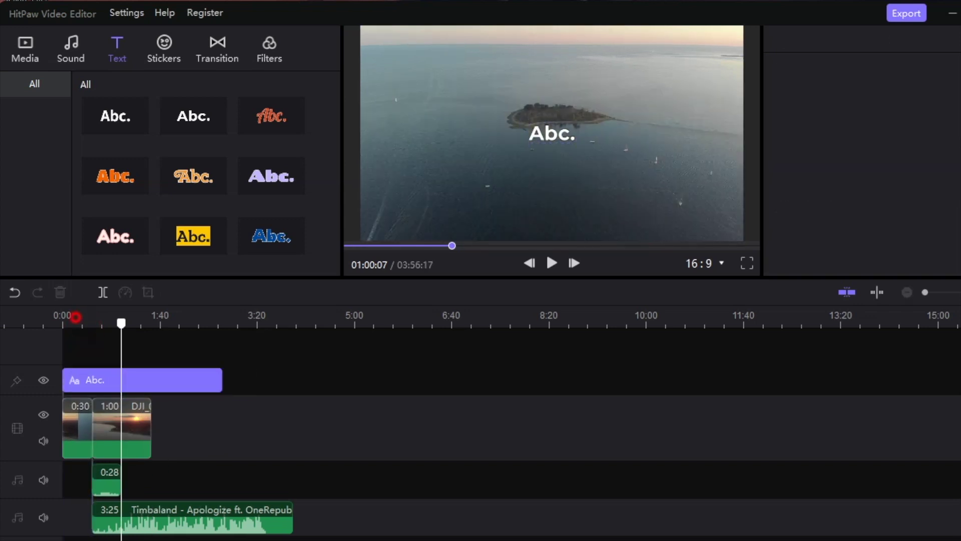
click(75, 425)
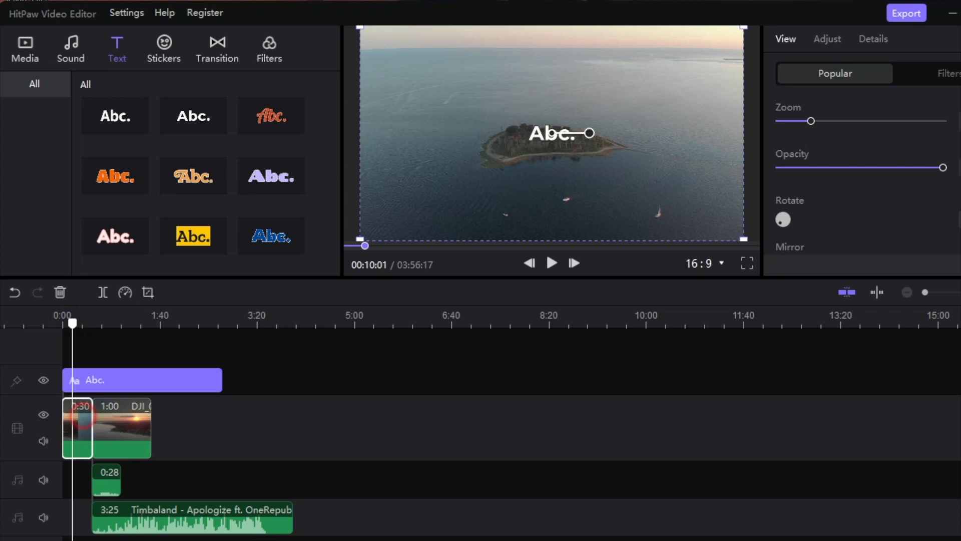
click(80, 376)
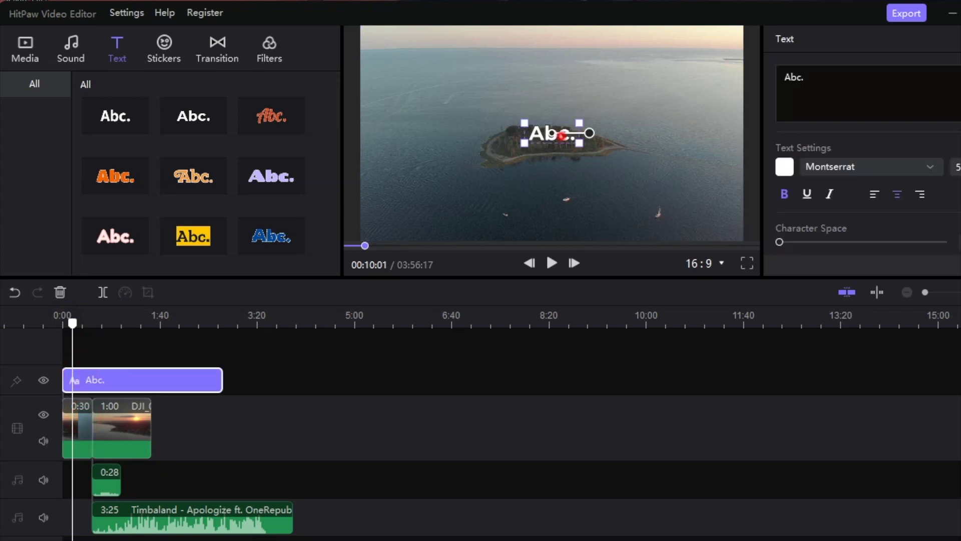
click(887, 98)
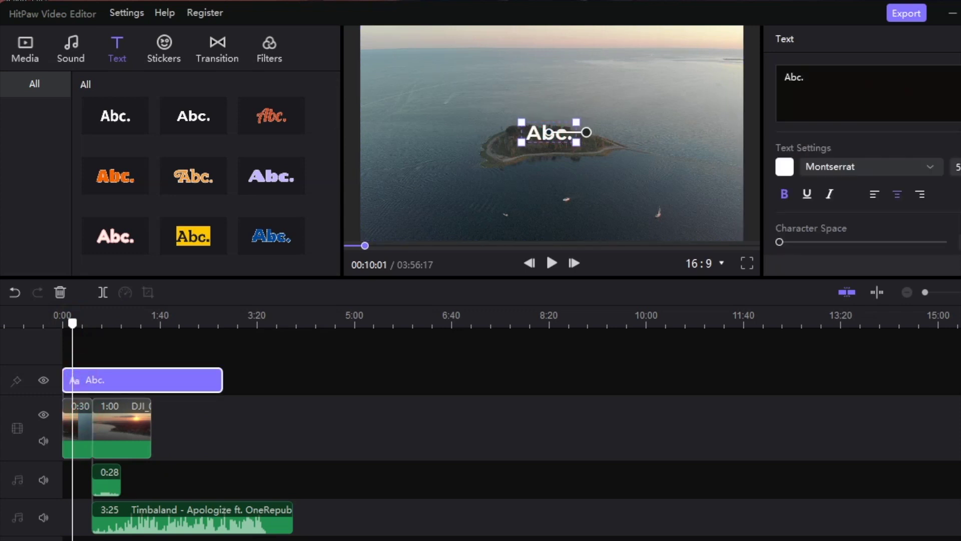
click(851, 169)
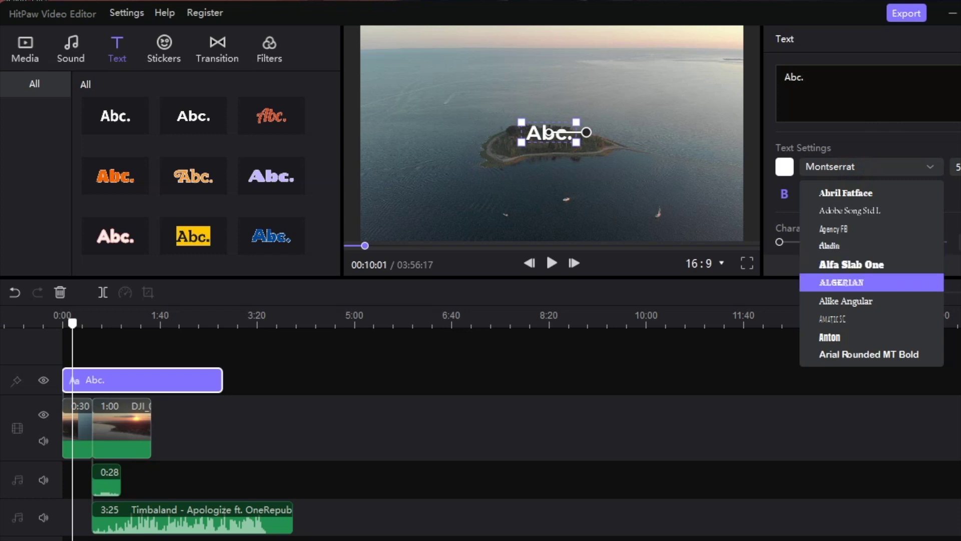
click(844, 283)
click(840, 161)
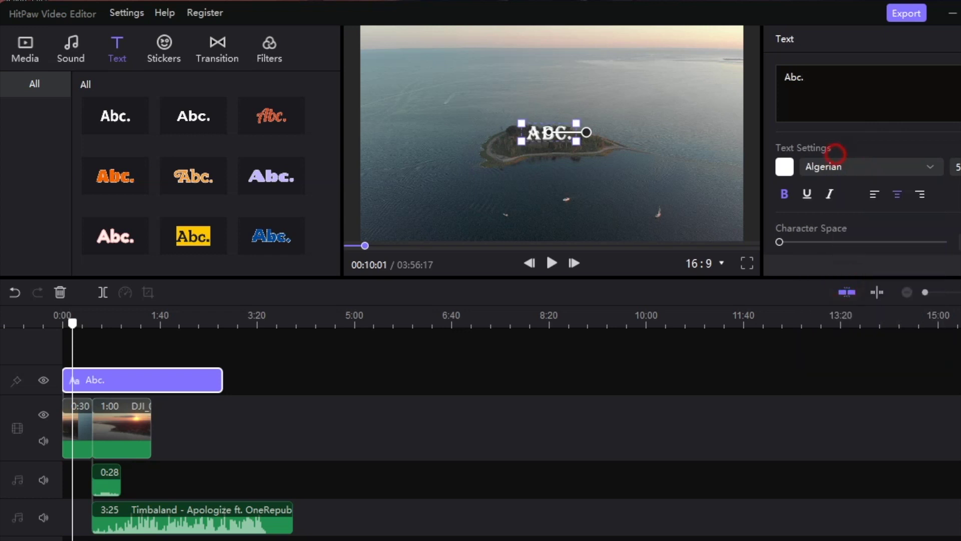
click(851, 337)
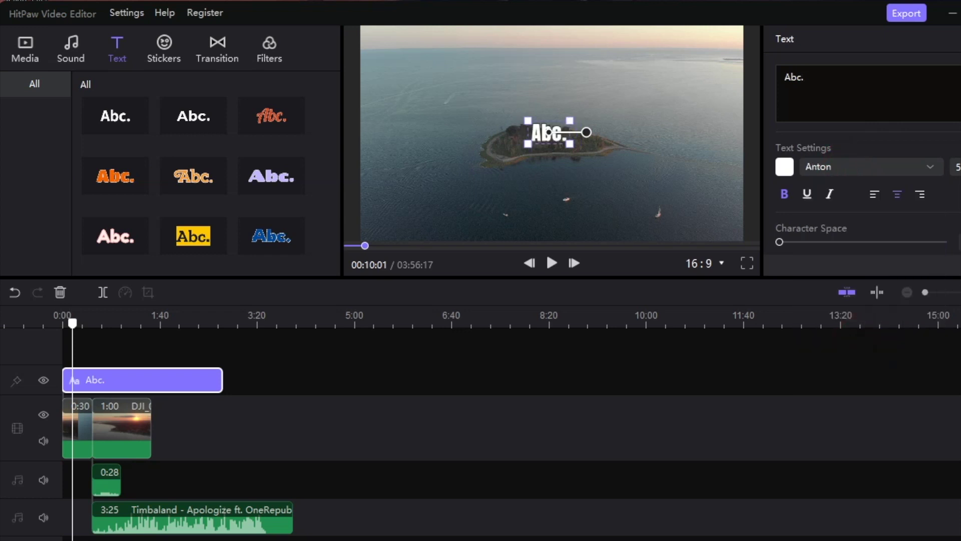
Step: Widen the title's character spacing to about a fifth of the slider range and replace its text with "Nice Vibe"
click(956, 166)
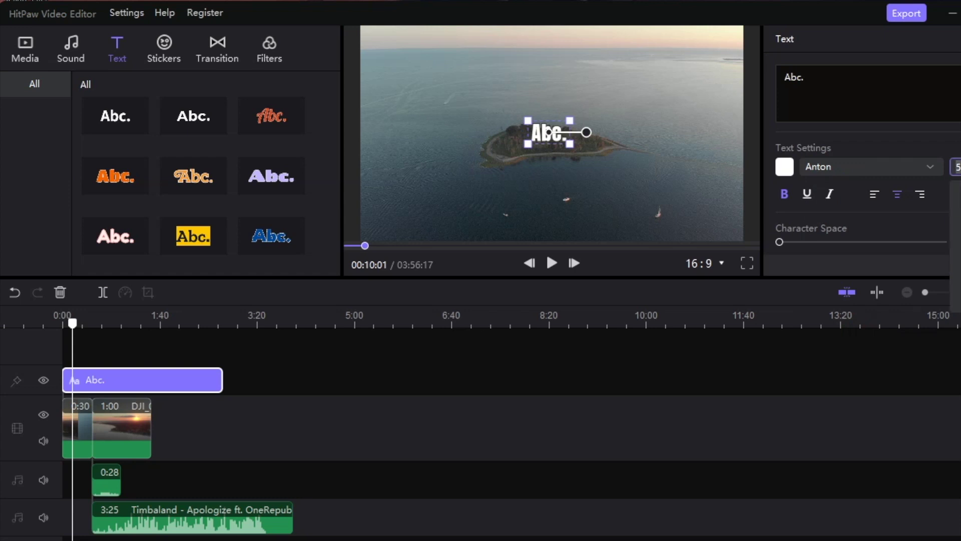
drag(779, 241, 811, 242)
click(815, 111)
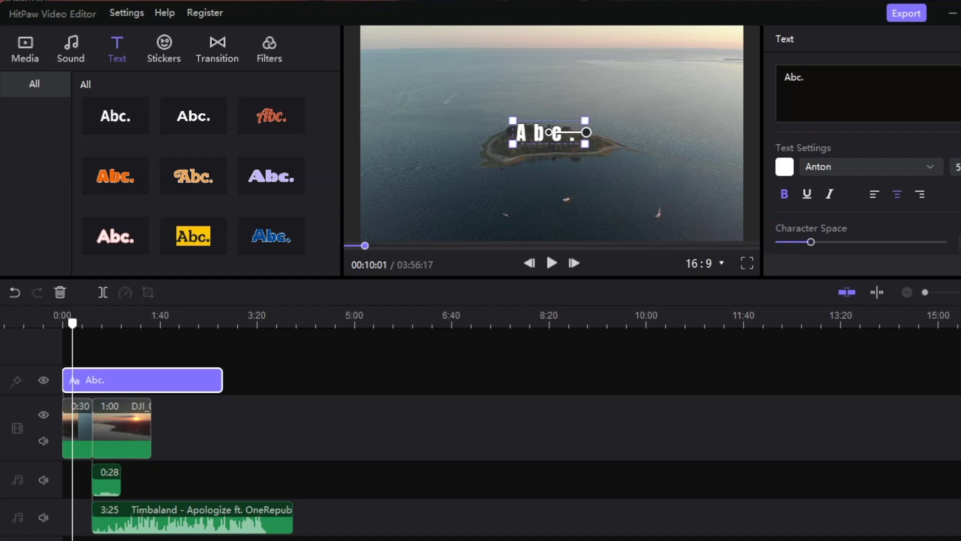
key(ctrl+a)
text(Ni)
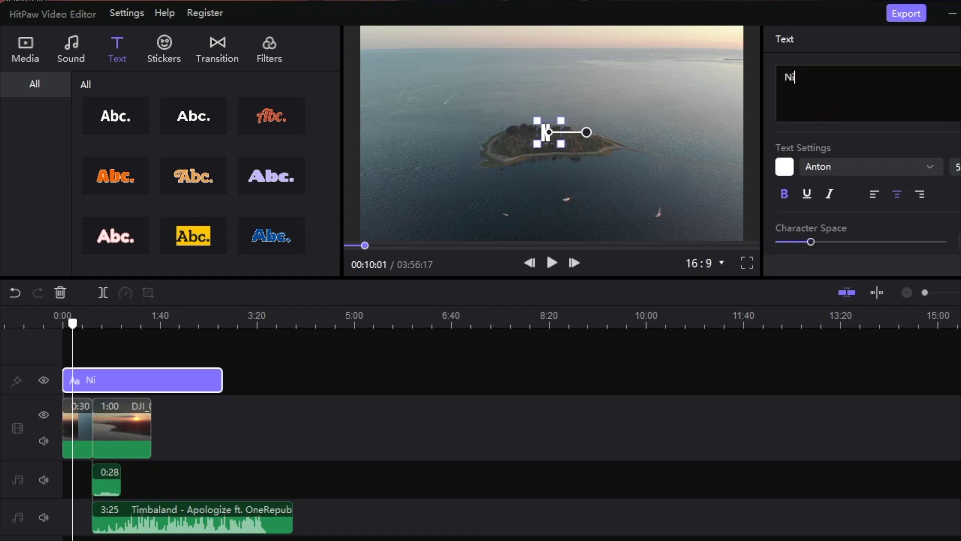
text(ce Vibe)
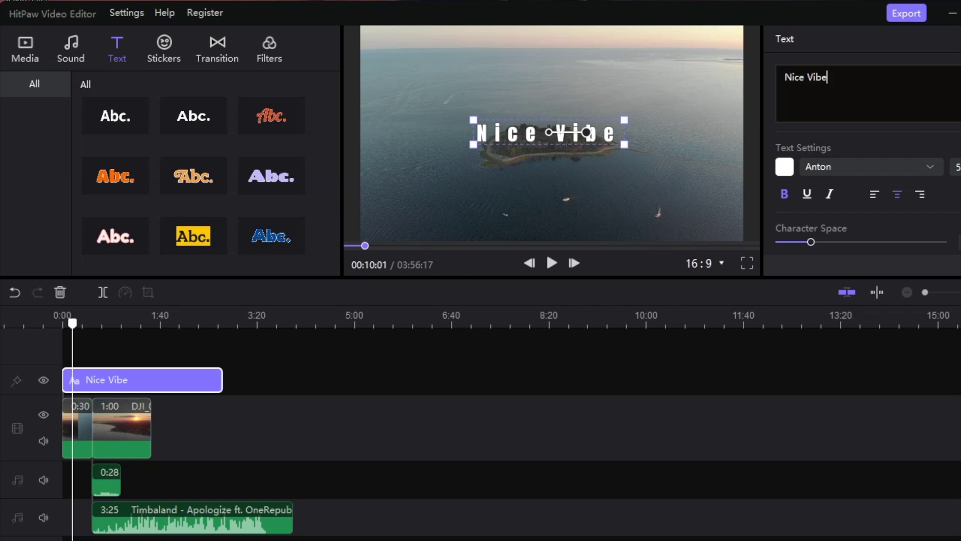
Step: Deselect the "Nice Vibe" title and briefly preview the video from about 0:05
click(576, 131)
click(427, 337)
click(128, 337)
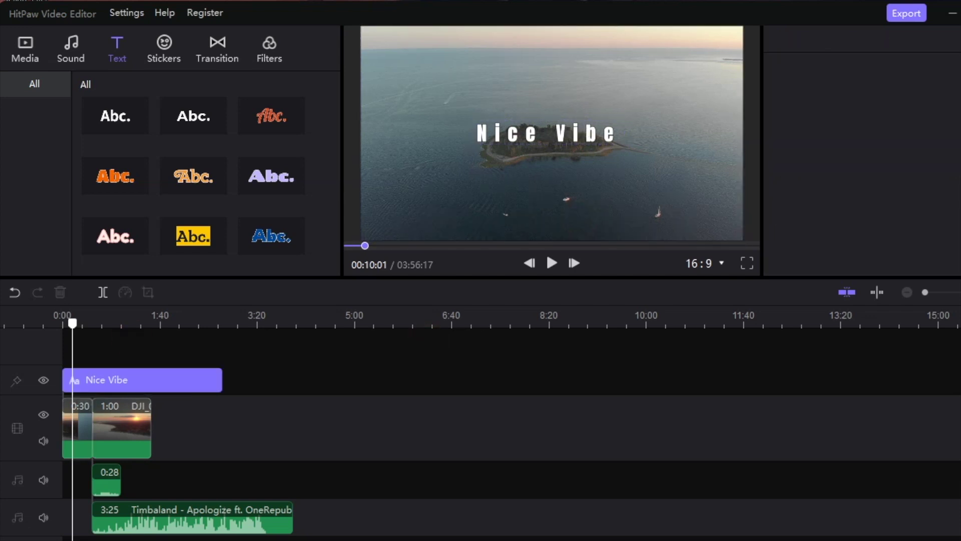
drag(73, 323, 66, 323)
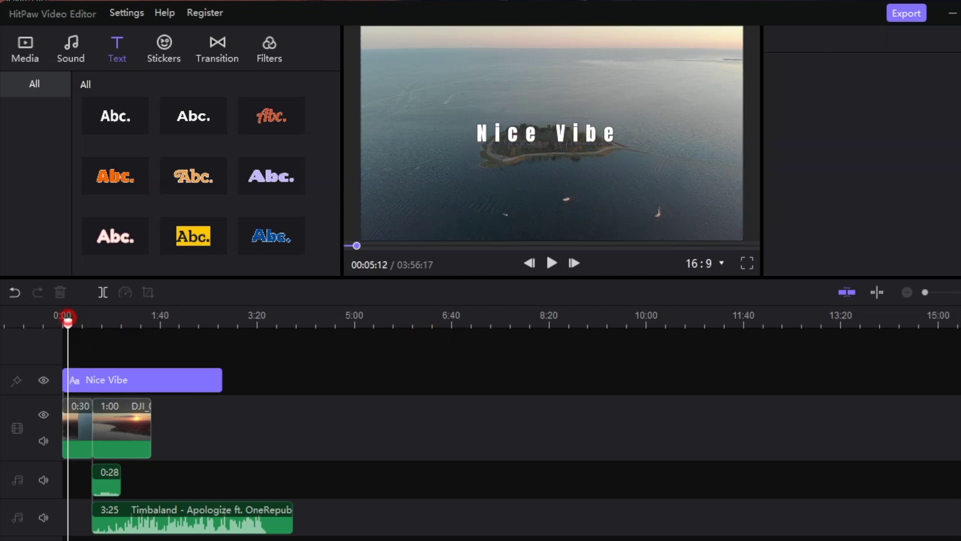
key(space)
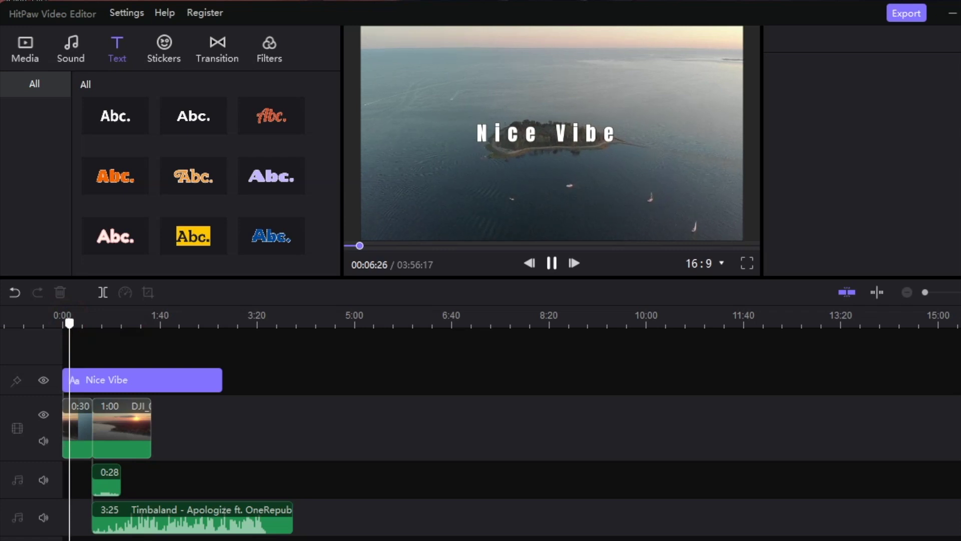
key(space)
Step: Look through the sticker library, including the Base, Emoji, Love&Peace, Weather, 3D Elements and Effects categories, down to its end
click(164, 48)
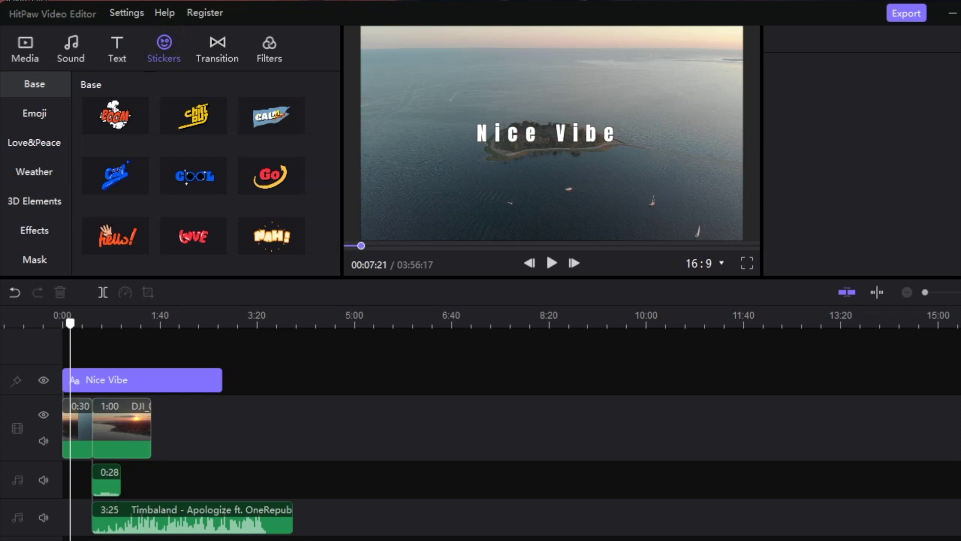
click(33, 115)
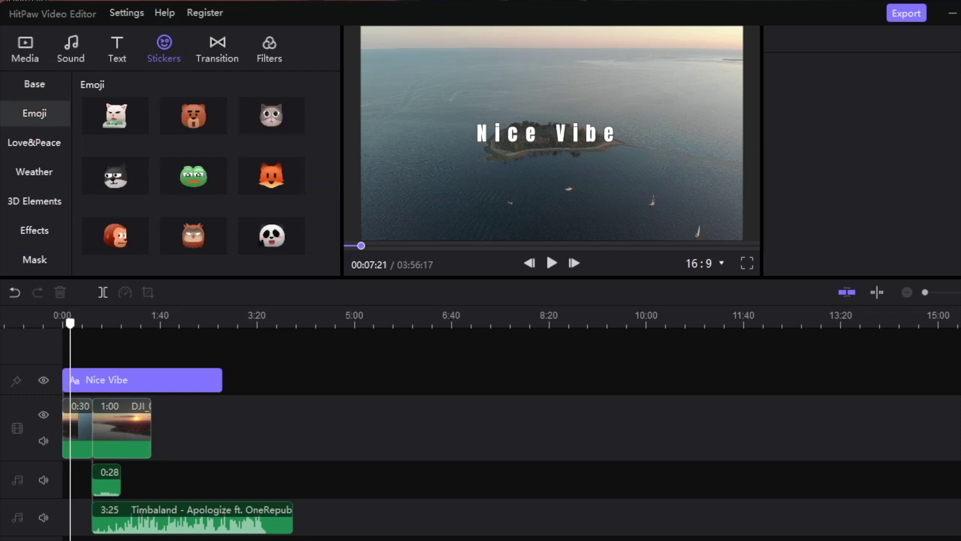
click(41, 134)
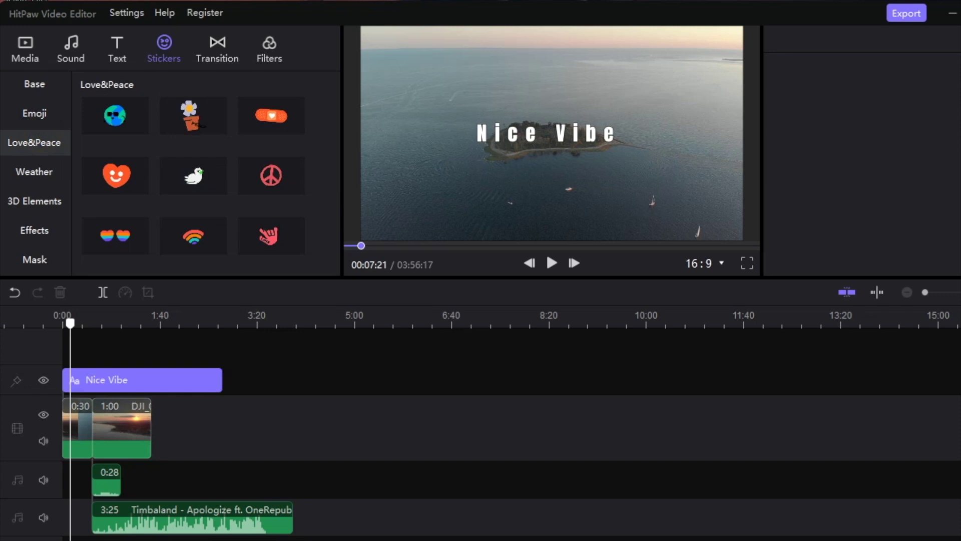
click(54, 170)
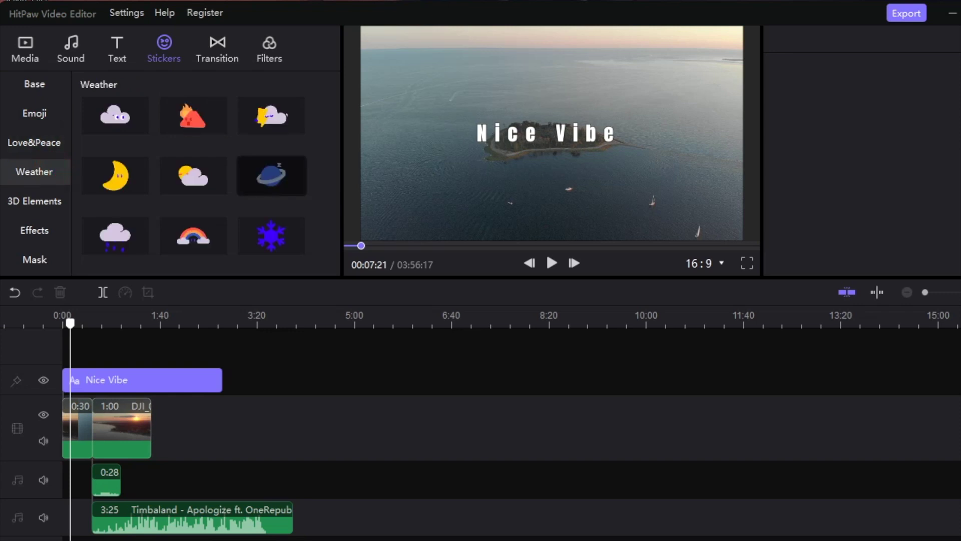
click(42, 203)
click(34, 230)
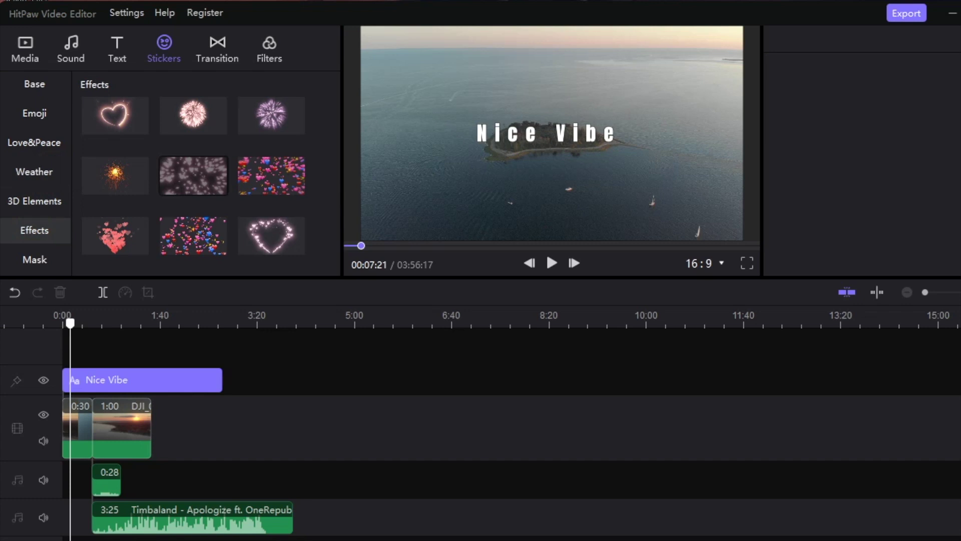
scroll(193, 175, up, 3)
scroll(193, 175, down, 6)
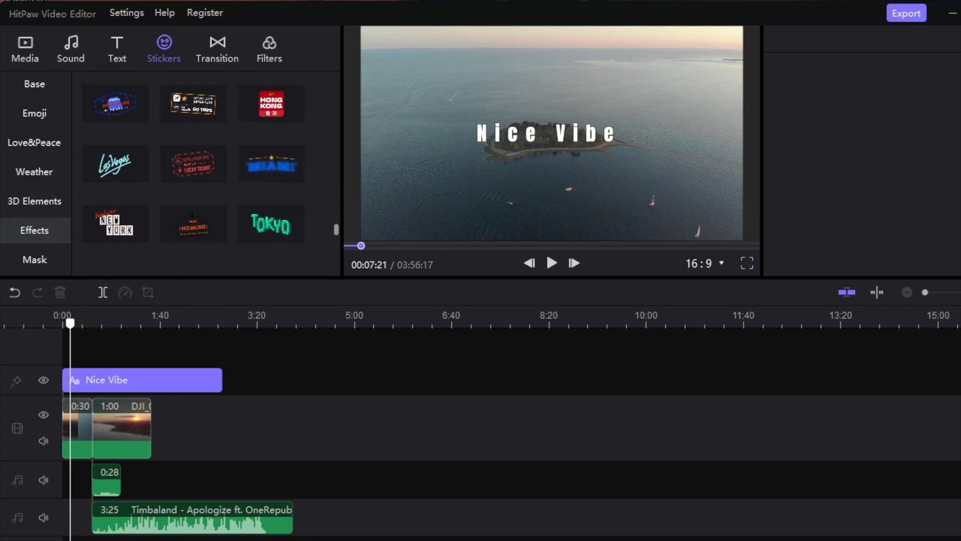
scroll(192, 175, up, 4)
scroll(193, 175, down, 15)
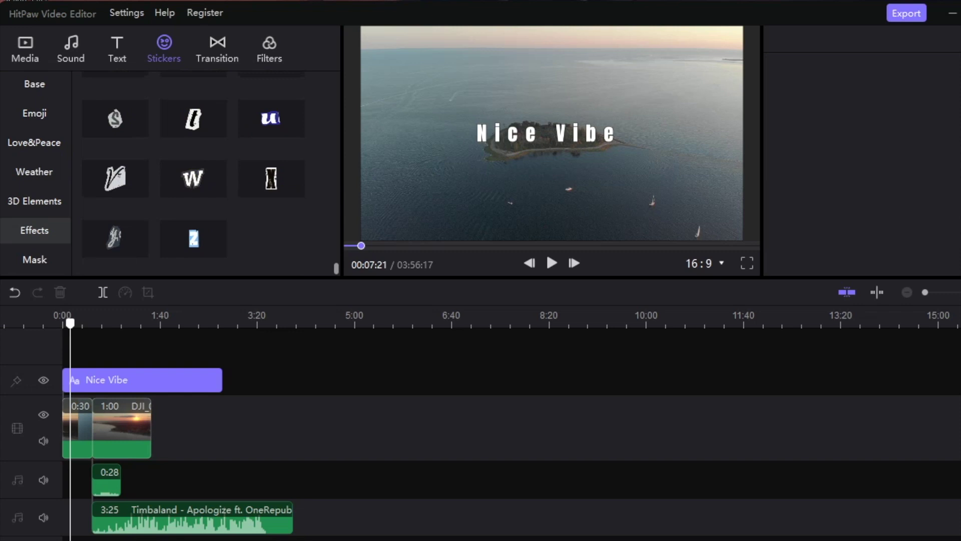
Step: Look through the text styles and the Normal and Effects sounds in the built-in libraries
click(117, 50)
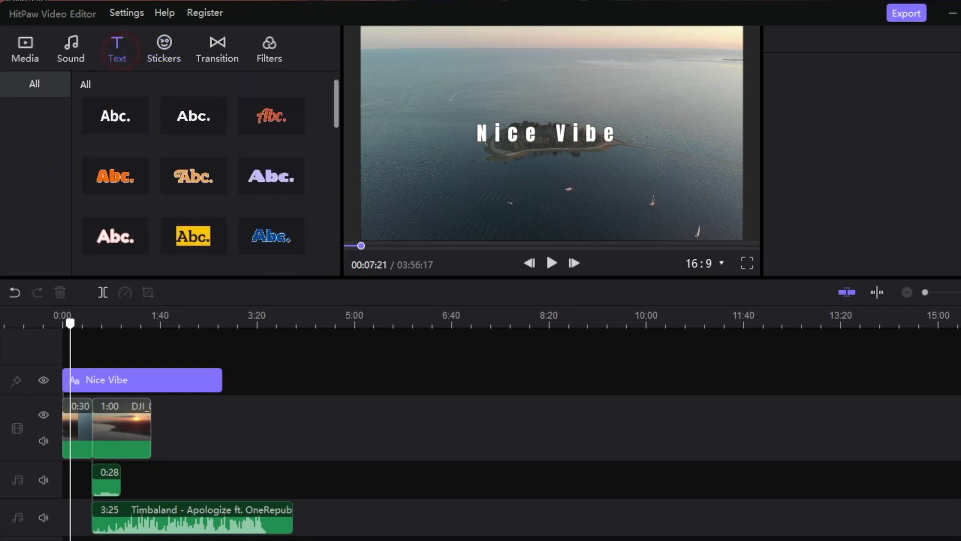
scroll(193, 175, down, 5)
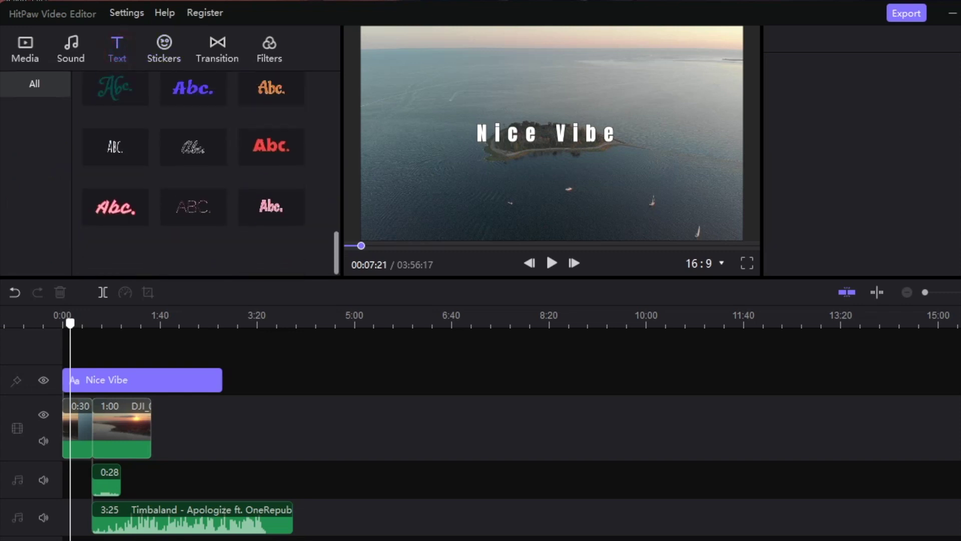
scroll(193, 176, up, 5)
click(71, 51)
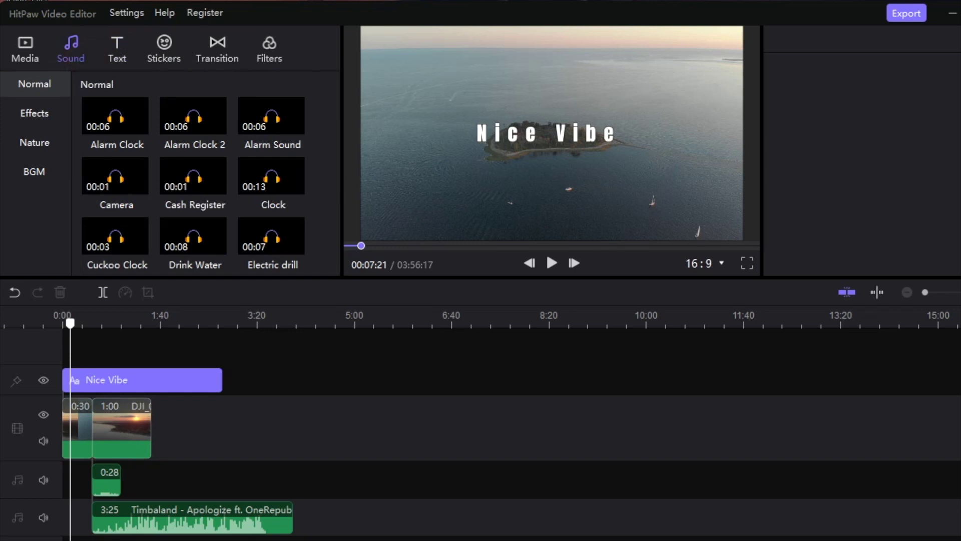
scroll(155, 143, down, 6)
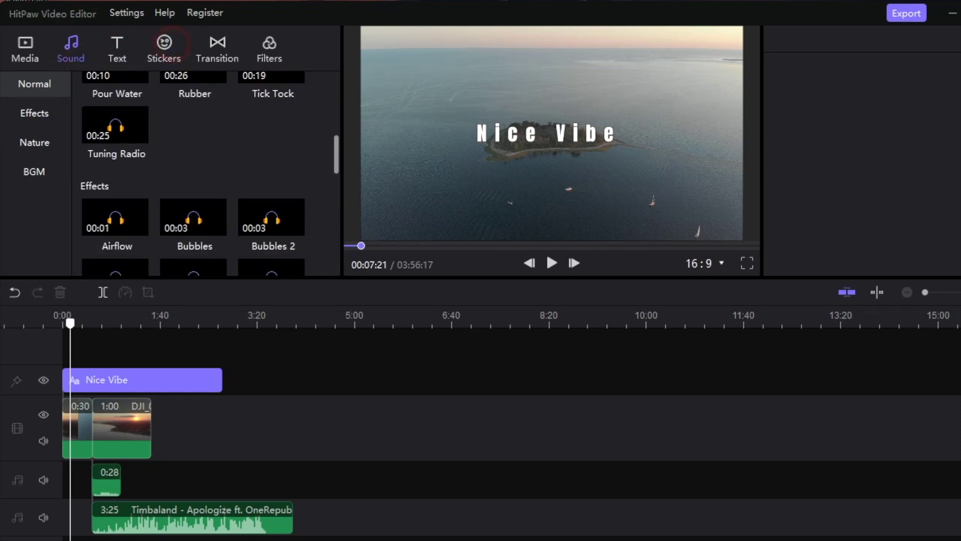
Step: Add the Rain effect sticker on a track above the title, spanning from the timeline start to about 4:17, and play the result
click(164, 50)
scroll(193, 173, down, 5)
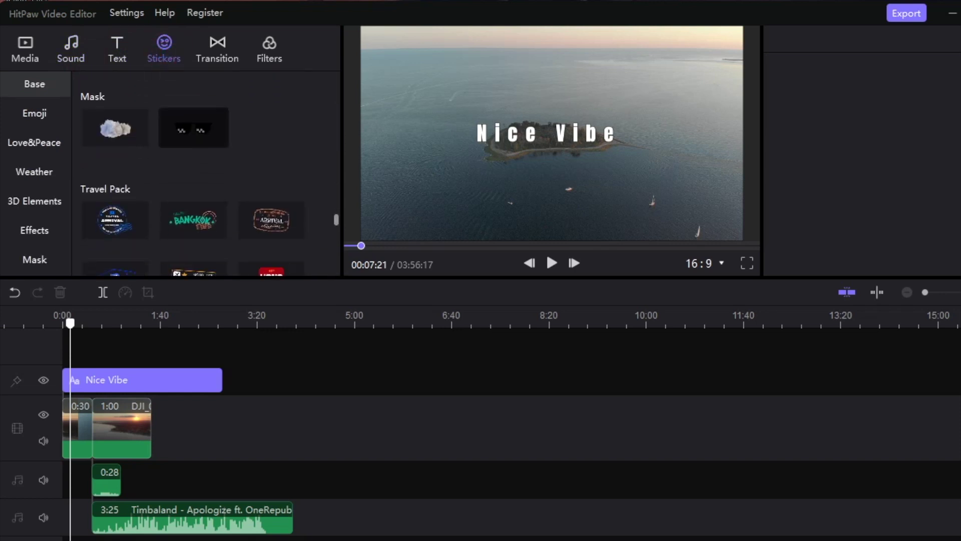
scroll(192, 172, down, 6)
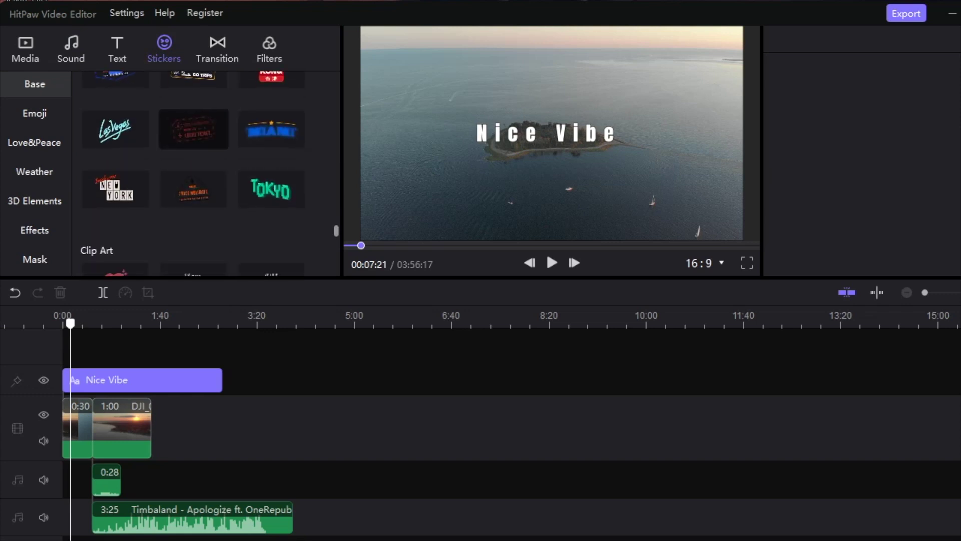
scroll(193, 173, down, 6)
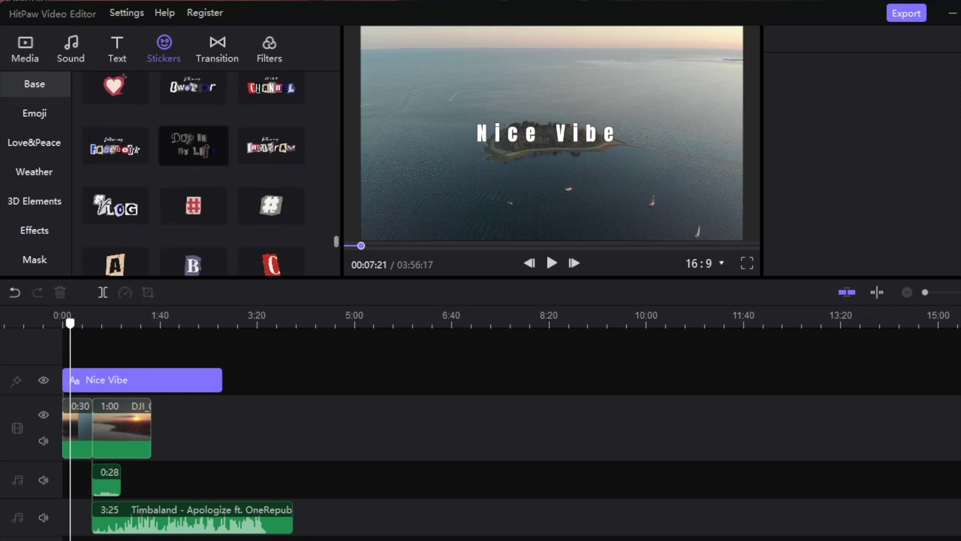
scroll(193, 172, up, 15)
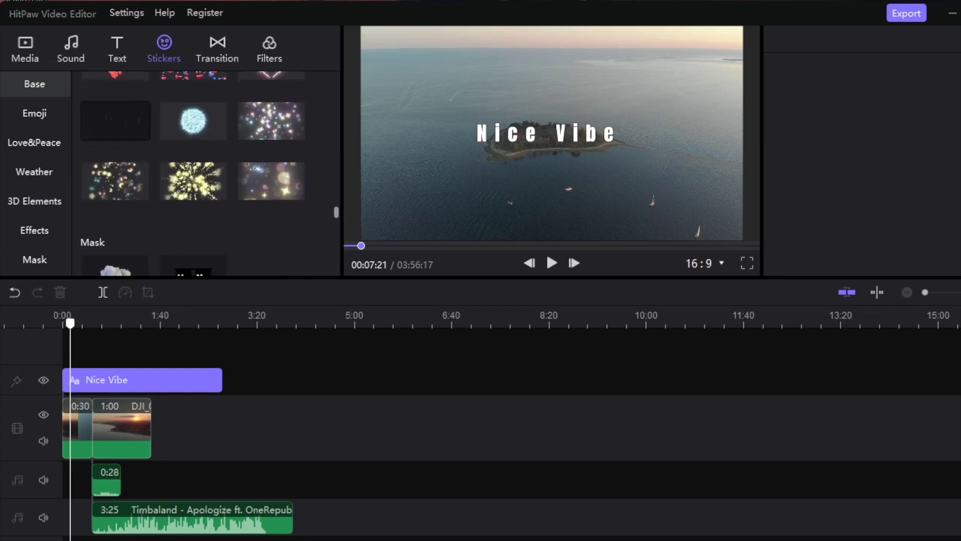
drag(115, 121, 328, 364)
drag(268, 362, 253, 360)
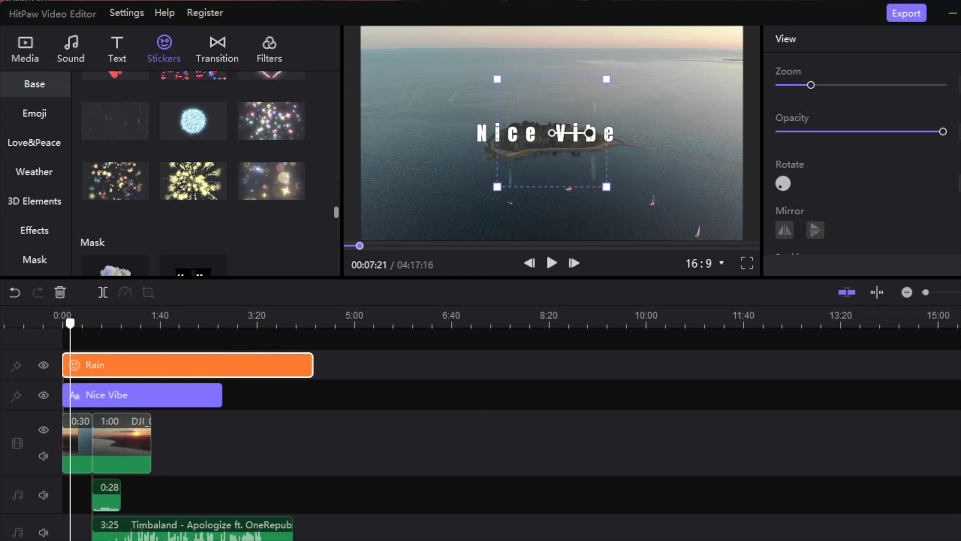
key(space)
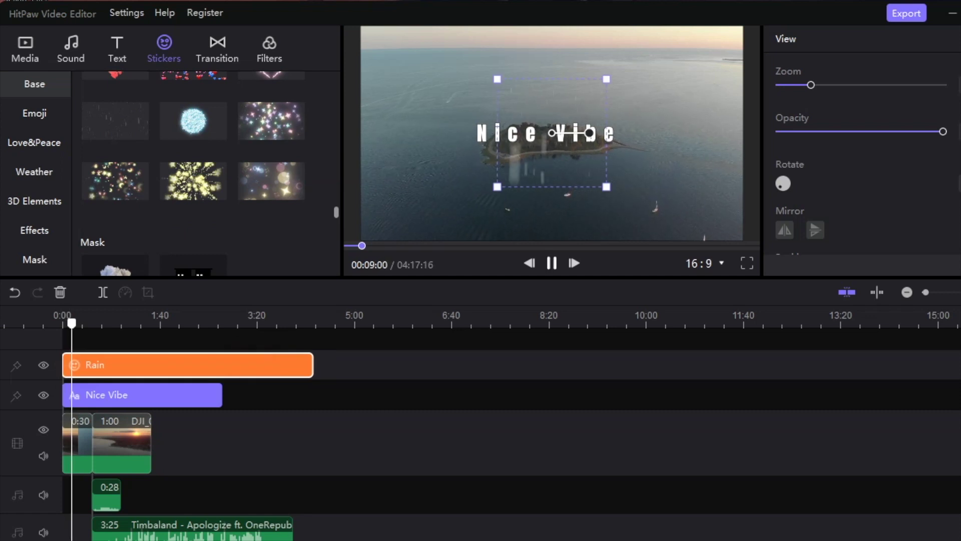
Step: Enlarge the Rain sticker to maximum zoom so it covers the whole frame, and briefly play the video from the start
key(space)
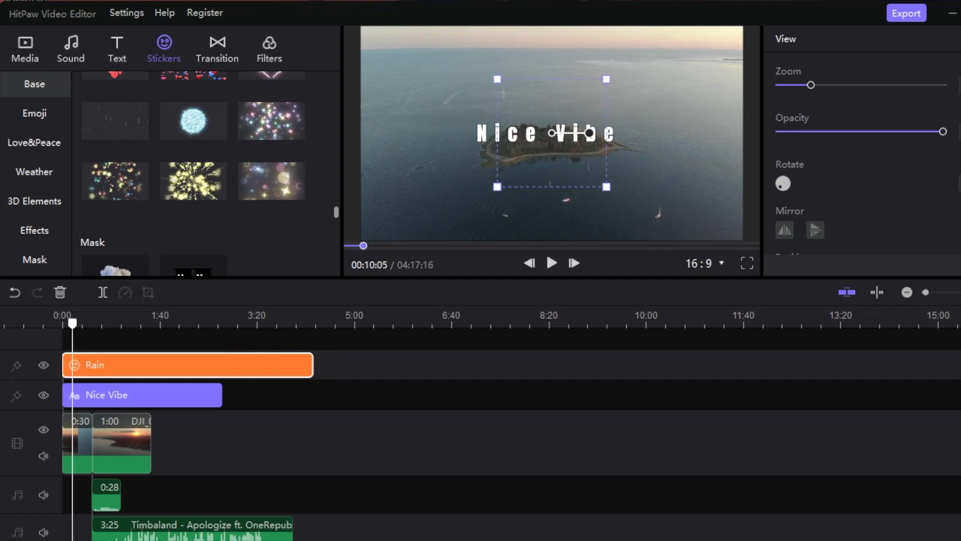
drag(605, 80, 715, 1)
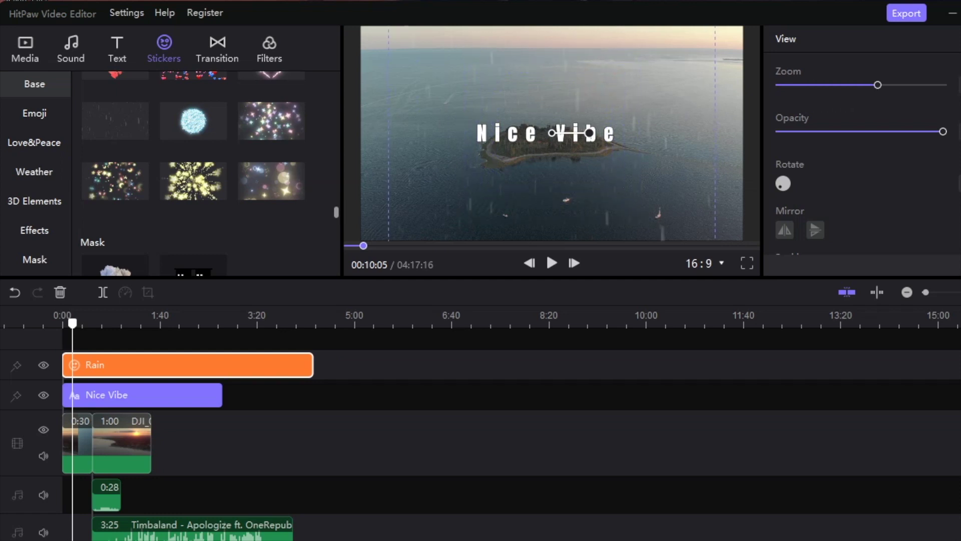
drag(716, 64, 608, 64)
drag(565, 176, 709, 34)
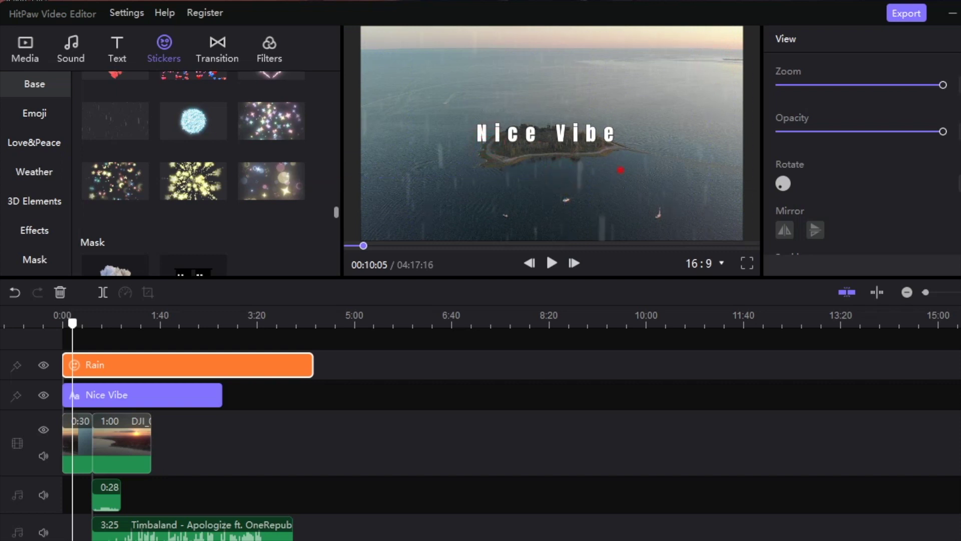
drag(67, 324, 62, 324)
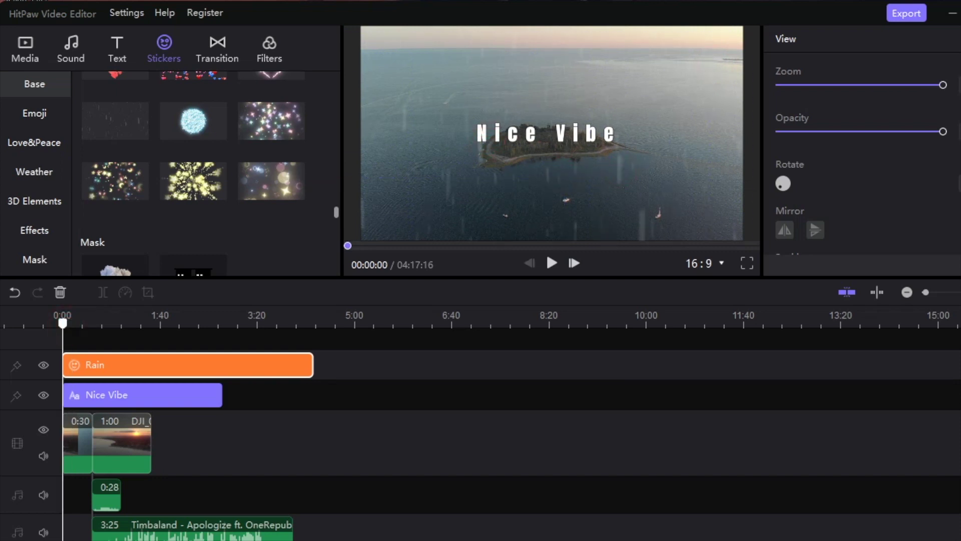
key(space)
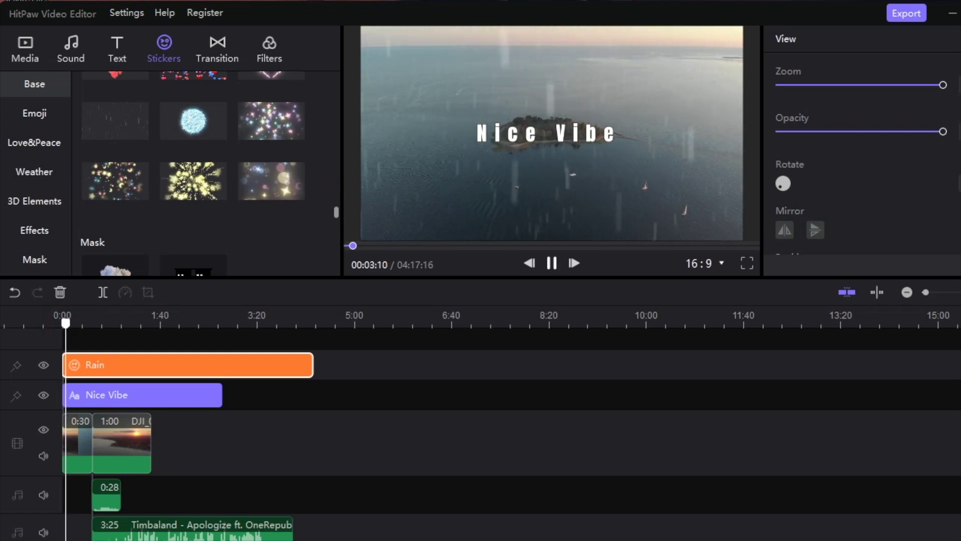
key(space)
Step: Open the transition library, deselect the Rain sticker and play across the cut between the two video clips from about 0:24
click(211, 58)
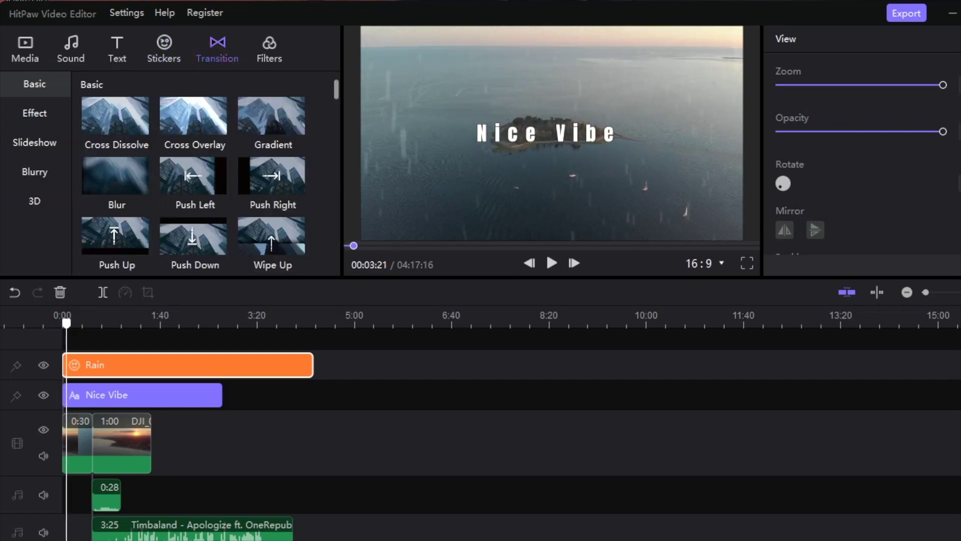
click(80, 329)
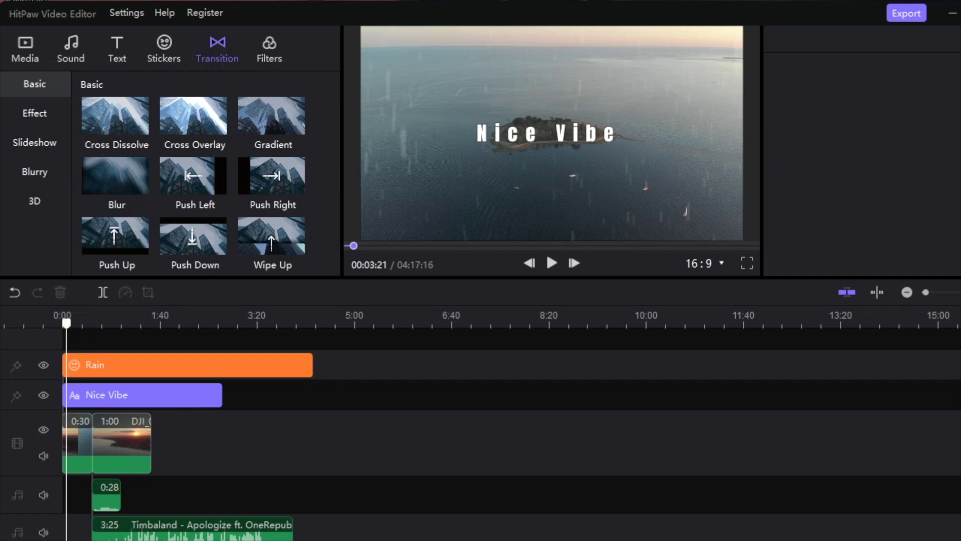
click(79, 322)
click(94, 323)
click(86, 323)
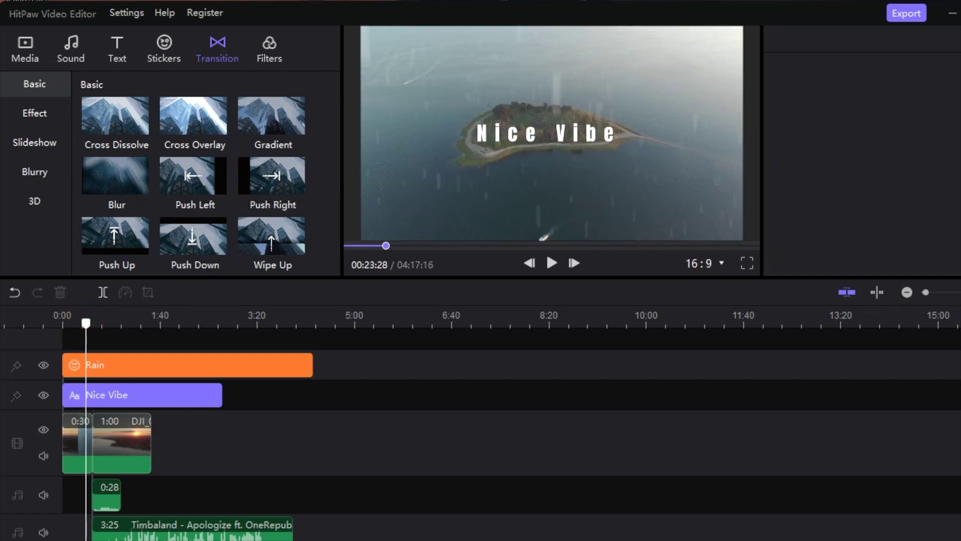
key(space)
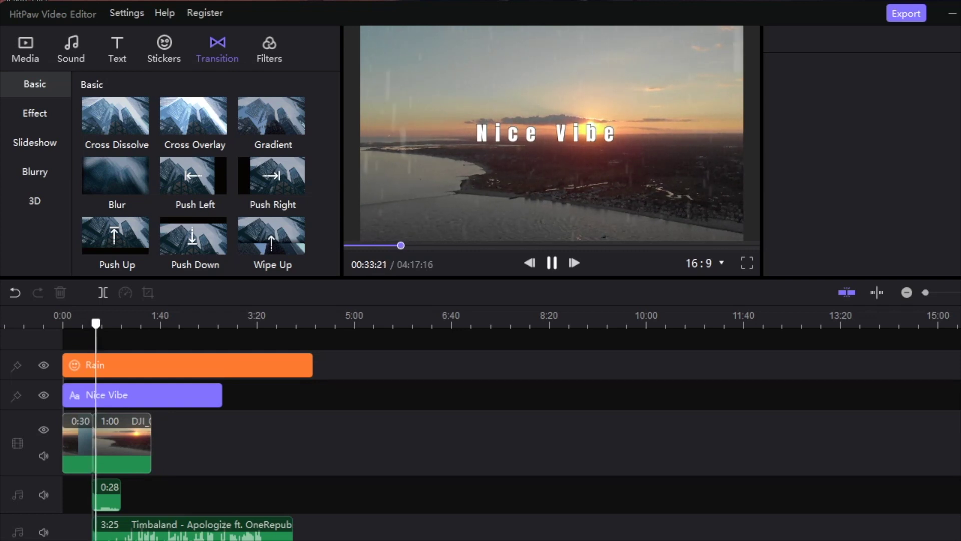
click(86, 321)
key(space)
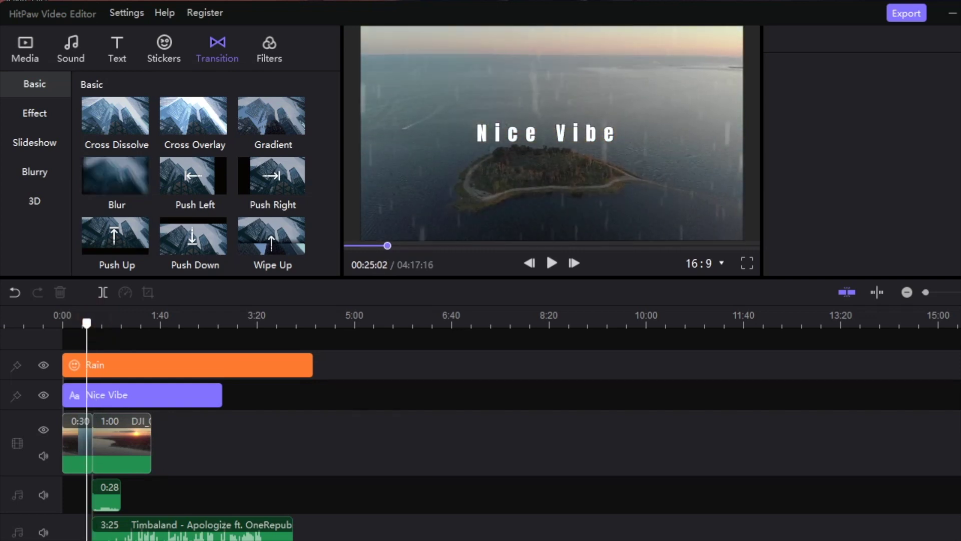
Step: Look through the transition library to its end and preview the Cross Overlay transition
scroll(205, 175, down, 15)
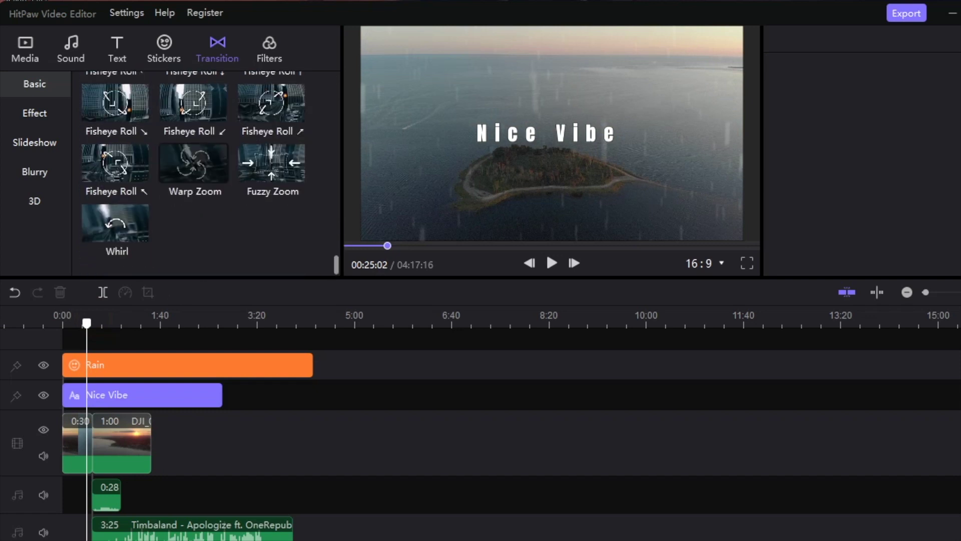
scroll(194, 173, up, 12)
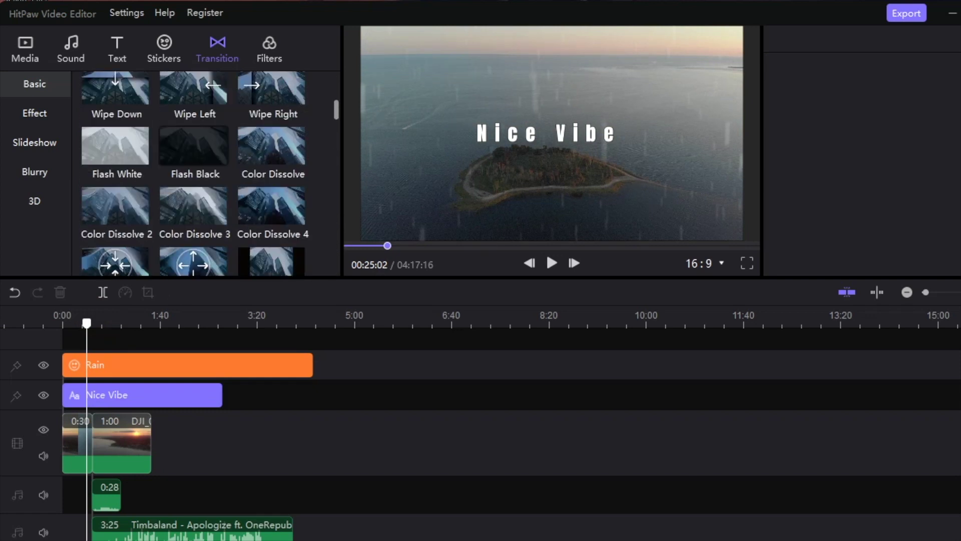
scroll(194, 173, up, 3)
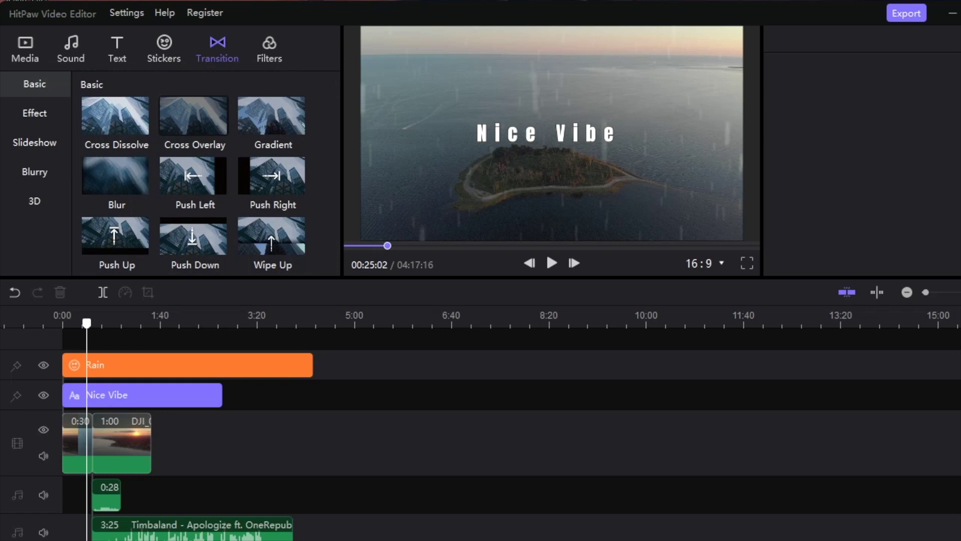
click(189, 120)
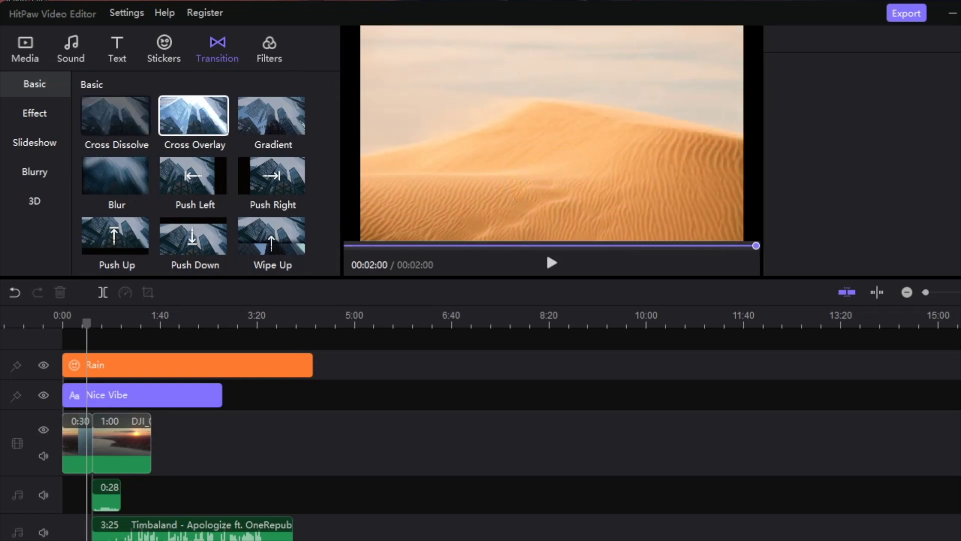
Step: Preview the Blur transition, insert it at the cut between the two video clips, and play across it from about 0:27
click(122, 171)
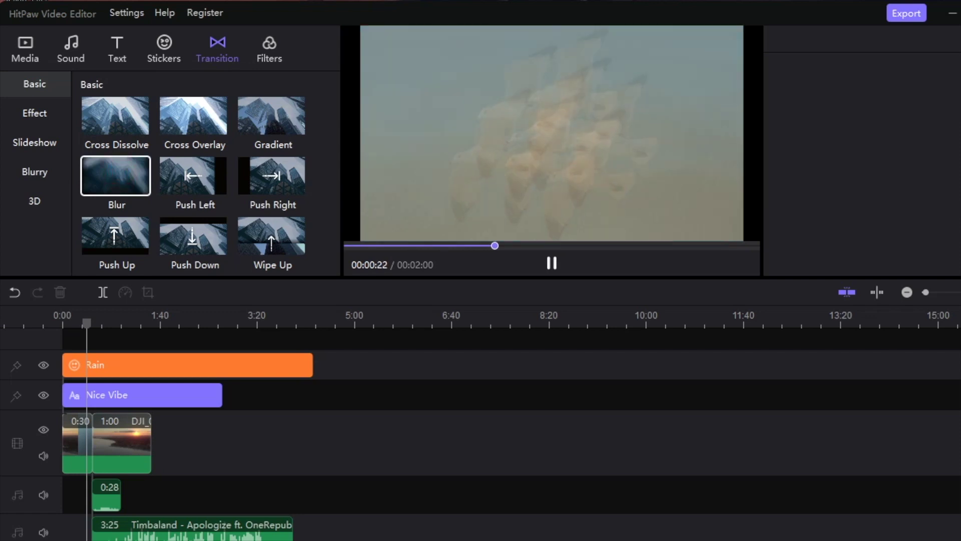
drag(115, 175, 92, 441)
drag(87, 323, 89, 323)
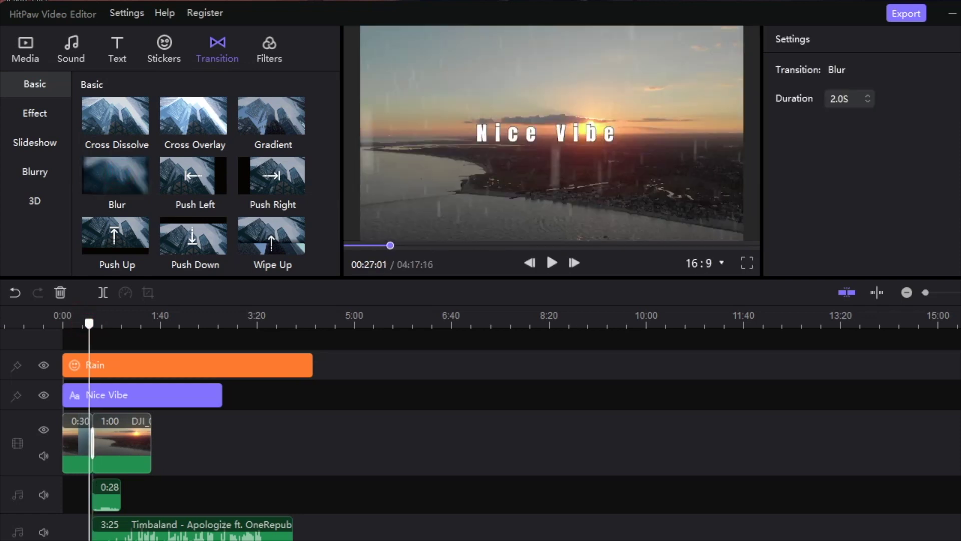
key(space)
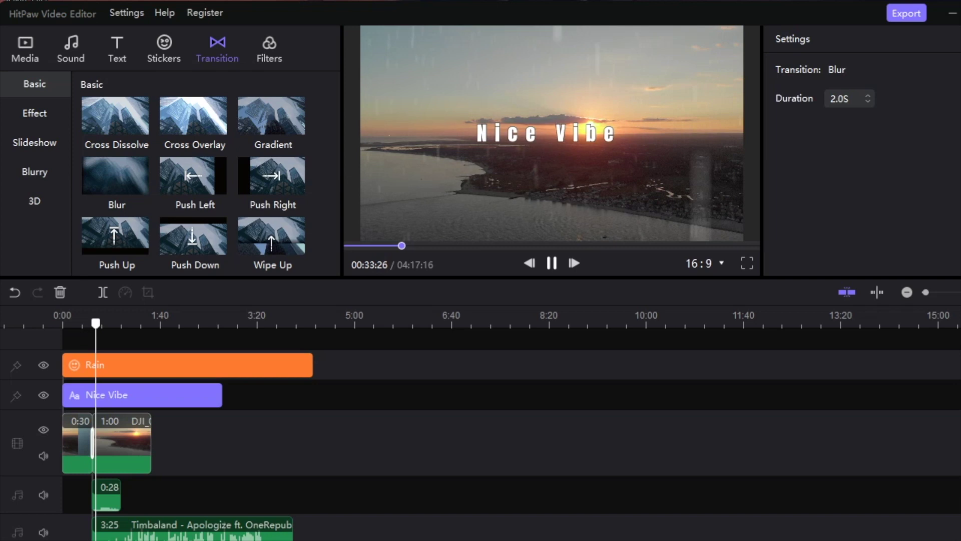
key(space)
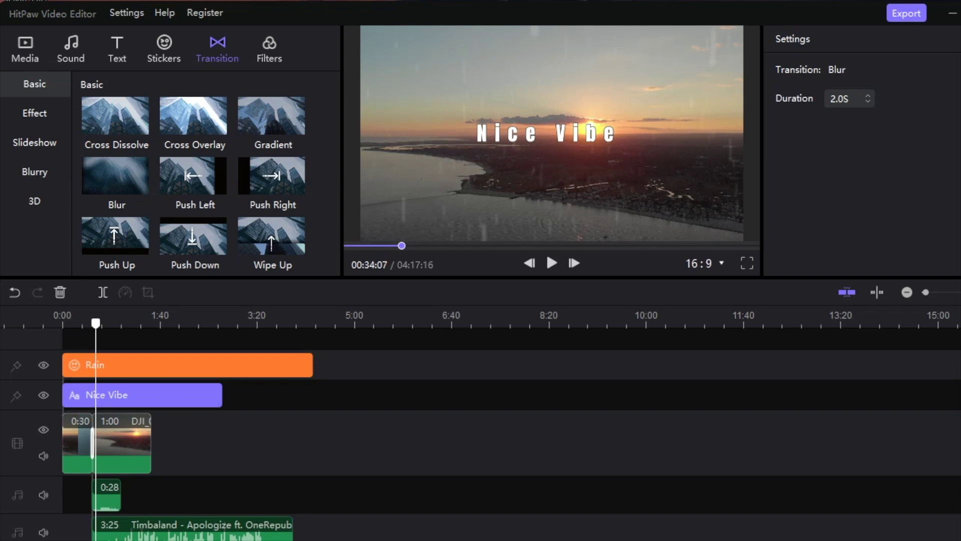
Step: Look through the Effect, Blurry, 3D and Slideshow transition categories and return to Basic
click(30, 113)
click(36, 169)
click(36, 200)
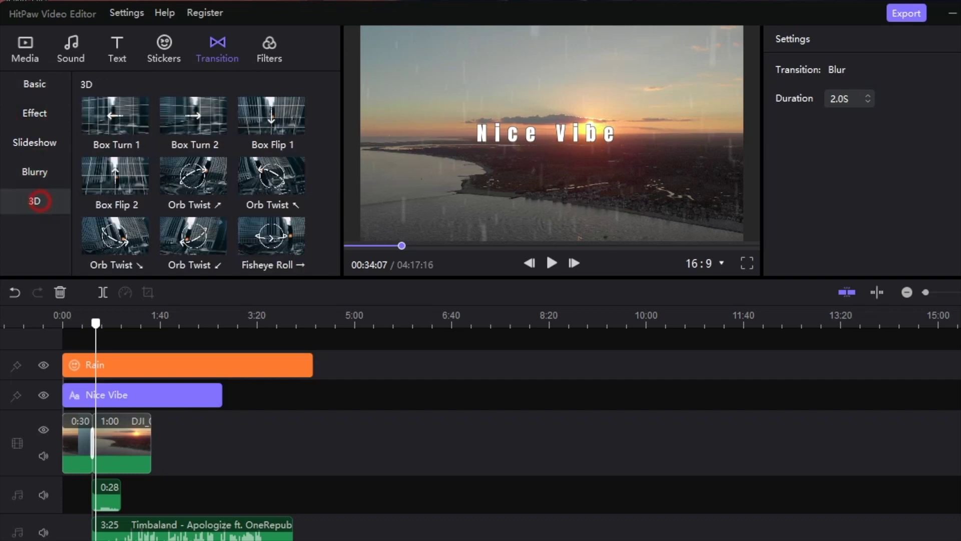
click(40, 115)
click(42, 142)
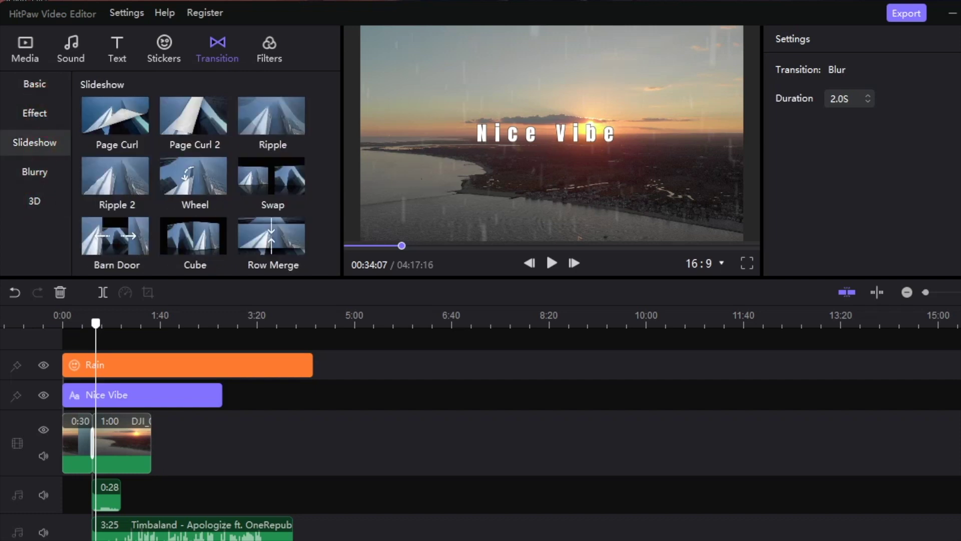
click(45, 112)
click(40, 80)
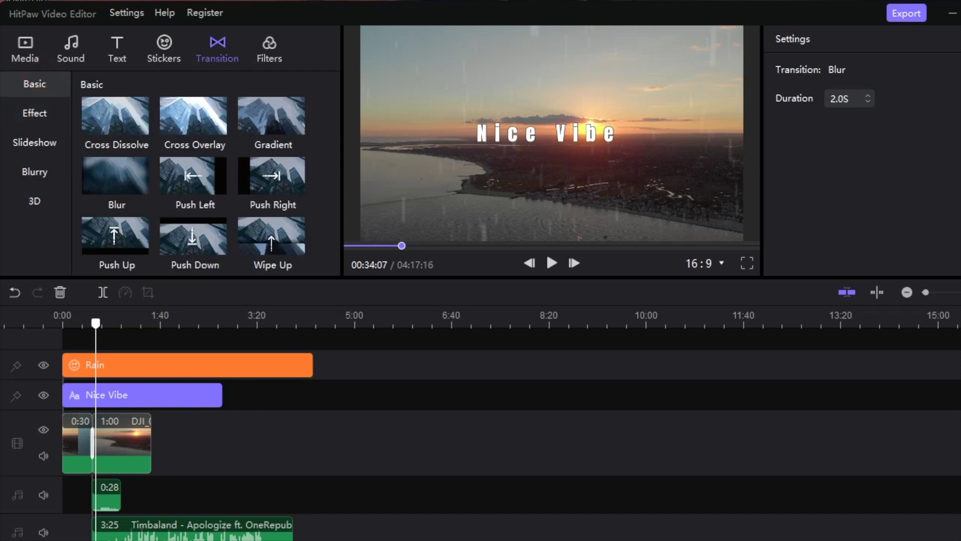
Step: Look through the filter library from the Natural and Clear filters down to the Kodak filters
click(270, 51)
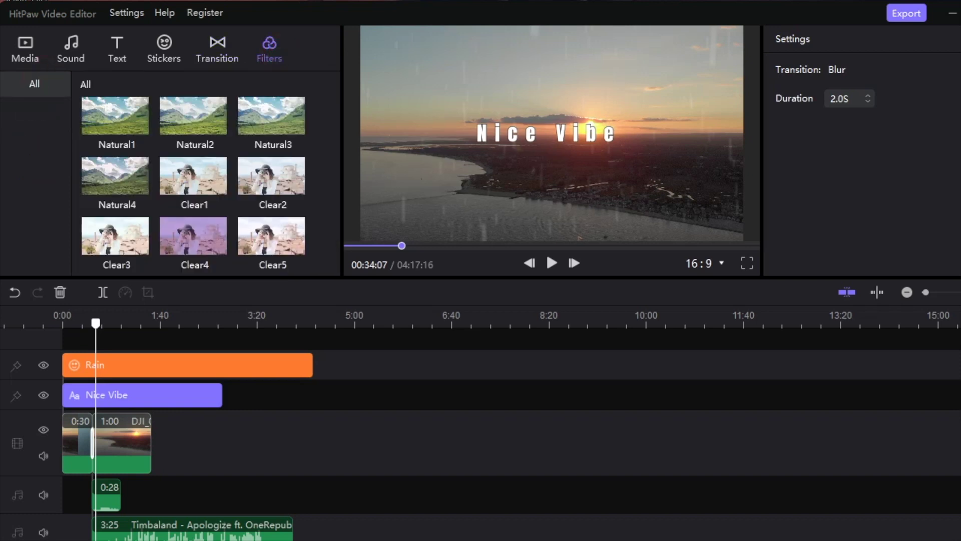
scroll(192, 172, down, 15)
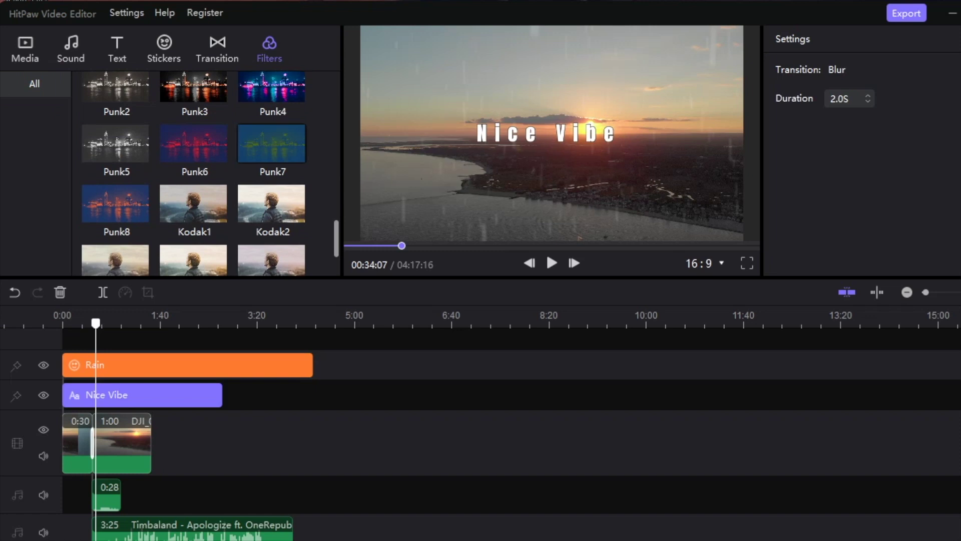
scroll(193, 172, up, 1)
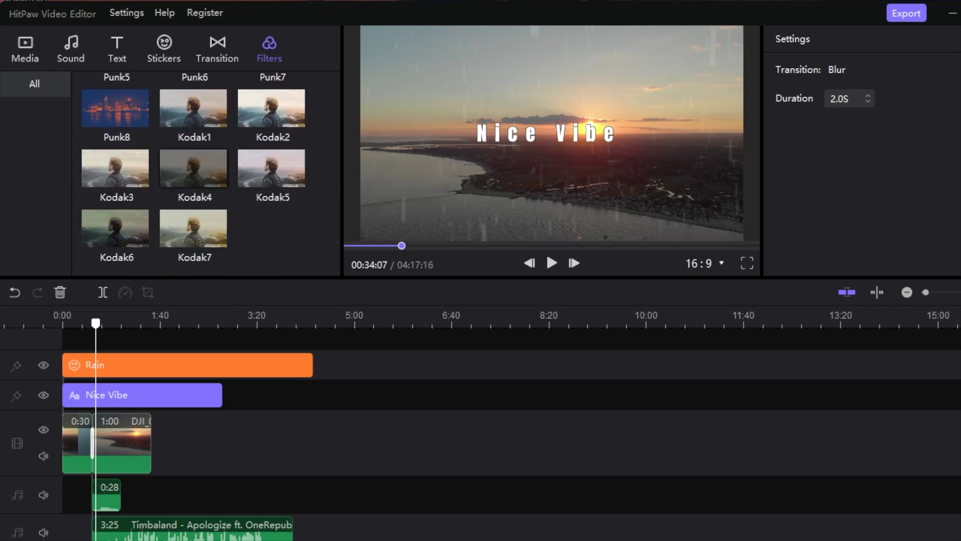
scroll(193, 173, up, 5)
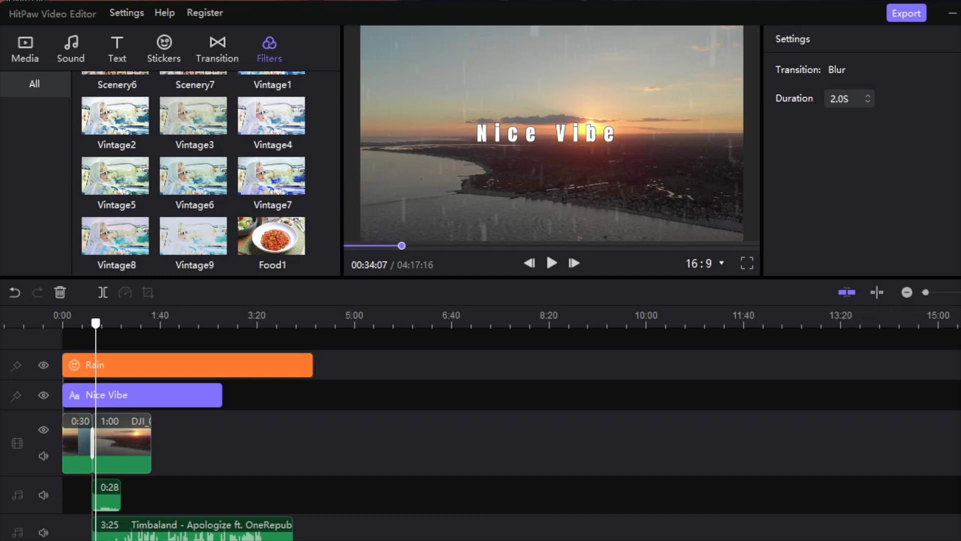
right_click(859, 219)
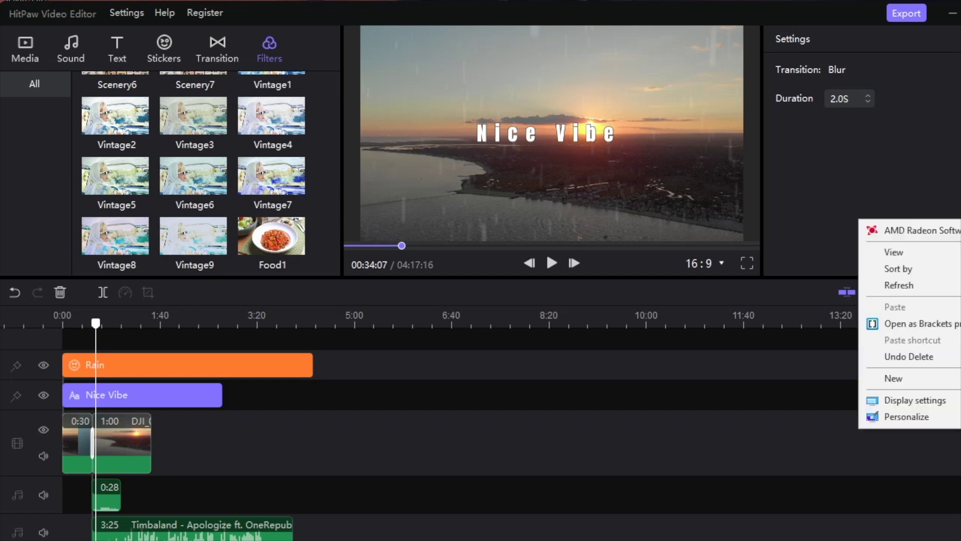
click(843, 210)
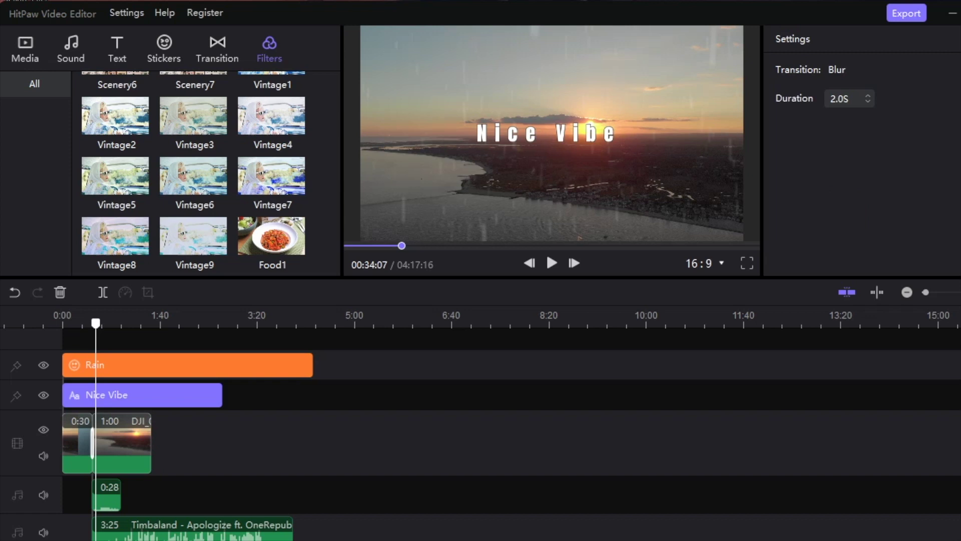
scroll(258, 104, up, 5)
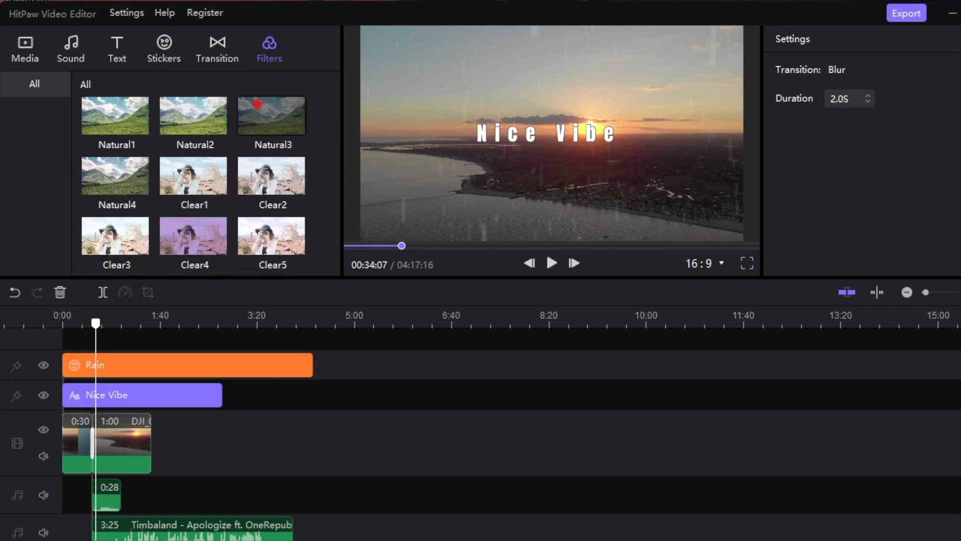
Step: Try the Natural3 and Clear4 filters on the 1:00 sunset clip, and undo the Clear4 filter
click(258, 104)
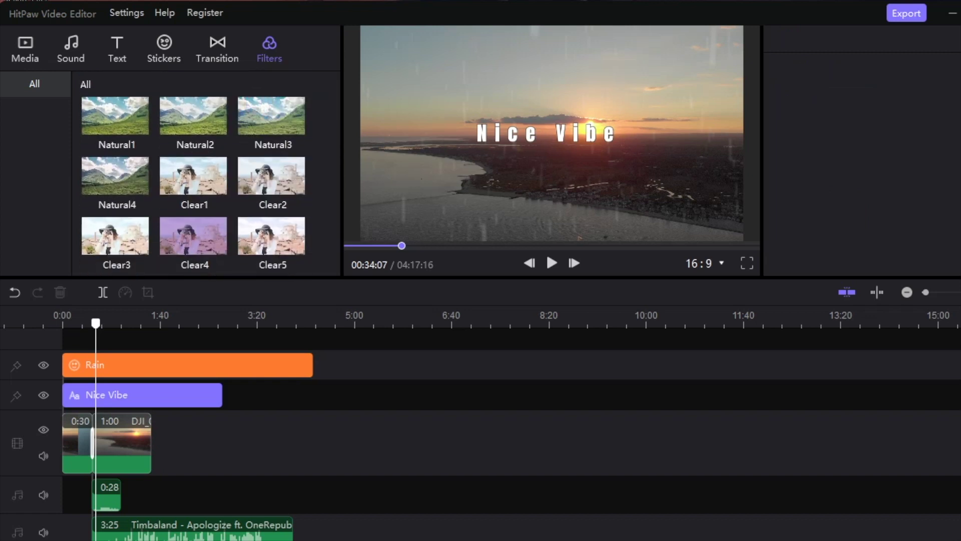
drag(257, 104, 122, 441)
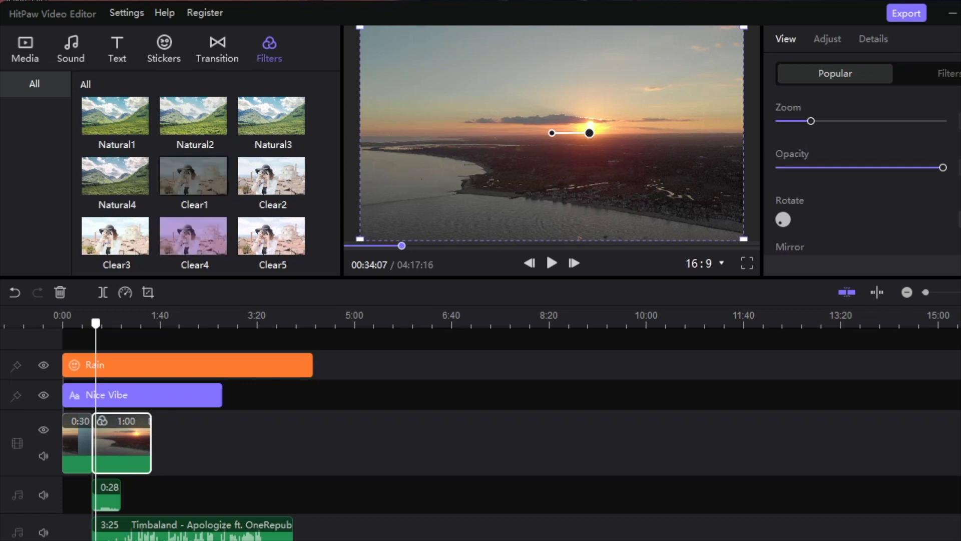
click(202, 204)
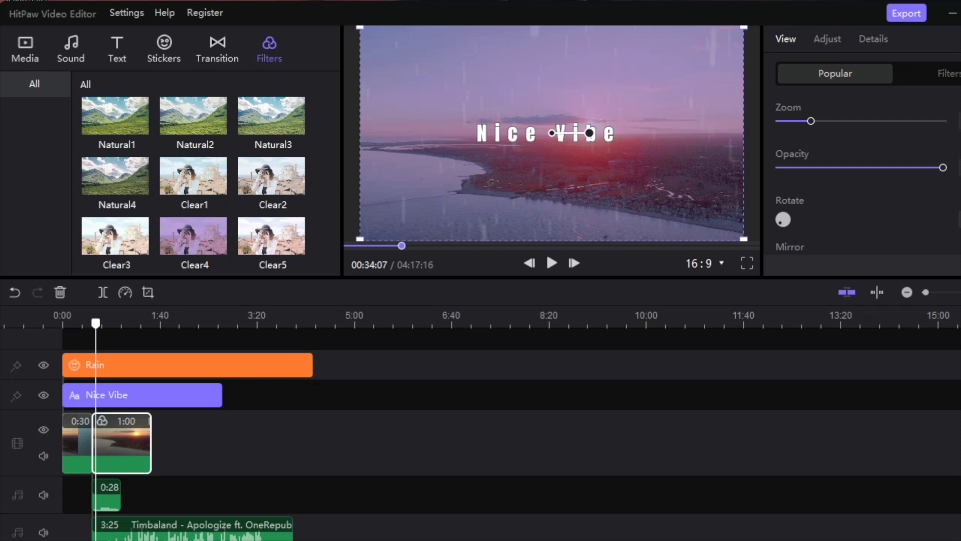
key(ctrl+z)
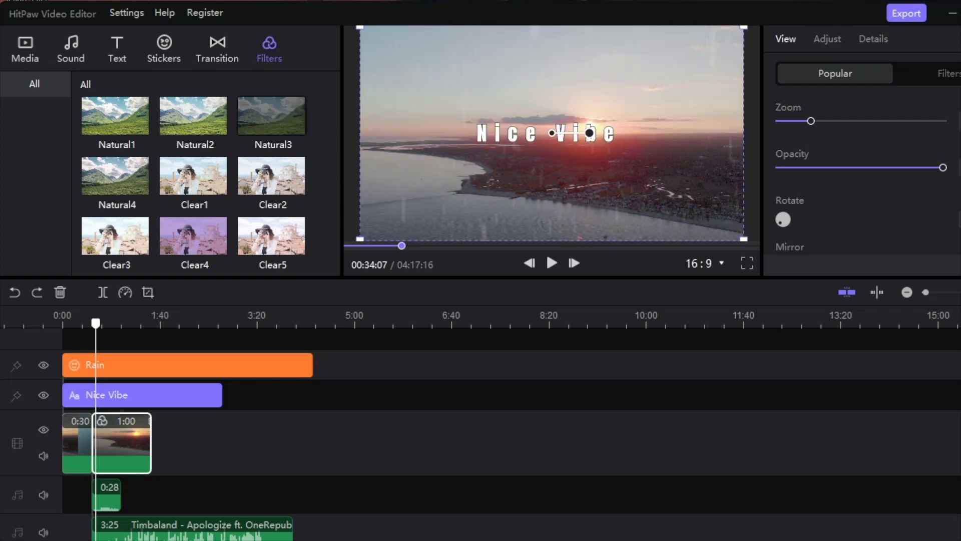
Step: Apply the Kodak5 filter to the 1:00 sunset clip and select the clip
scroll(200, 170, down, 10)
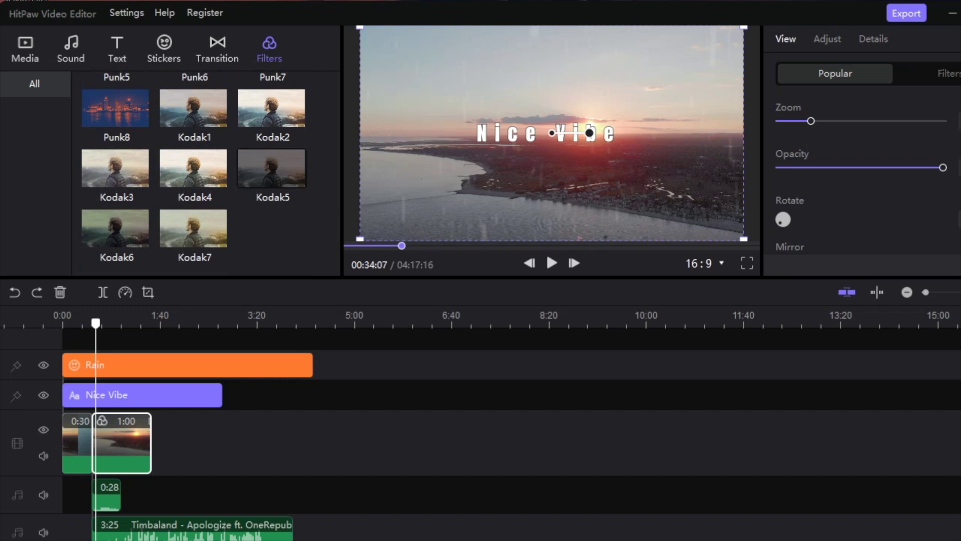
click(271, 170)
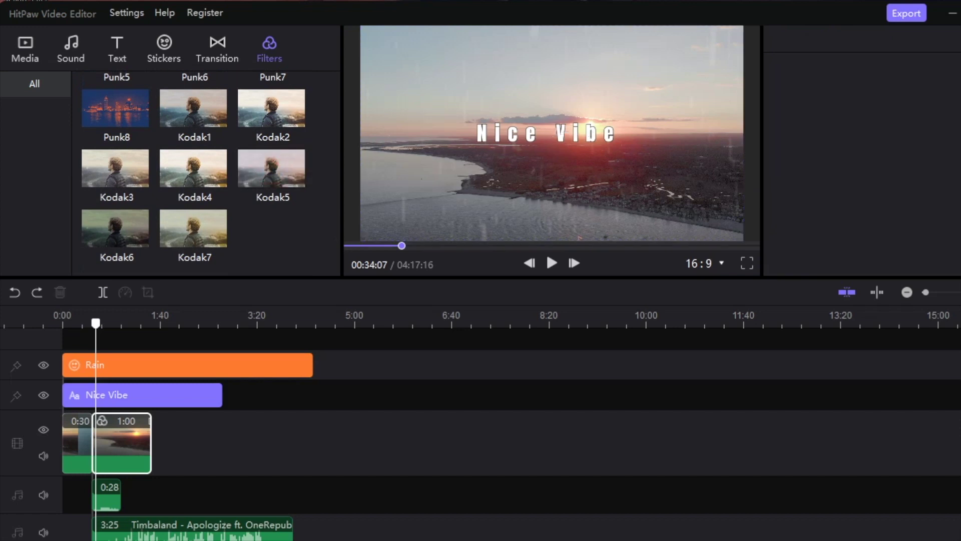
click(590, 133)
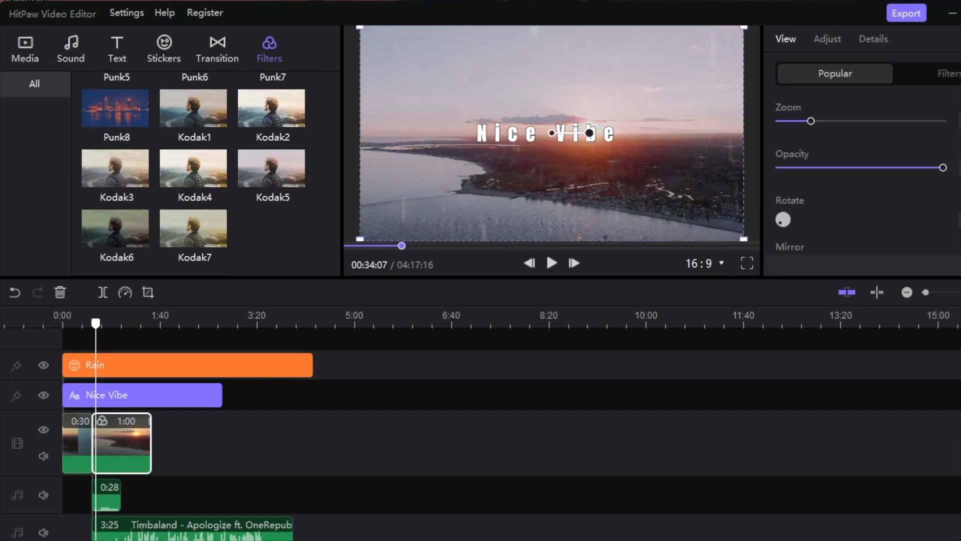
Step: Apply the Kodak1 filter to the 0:30 island clip and play the clip from about 0:20 to preview it
click(82, 322)
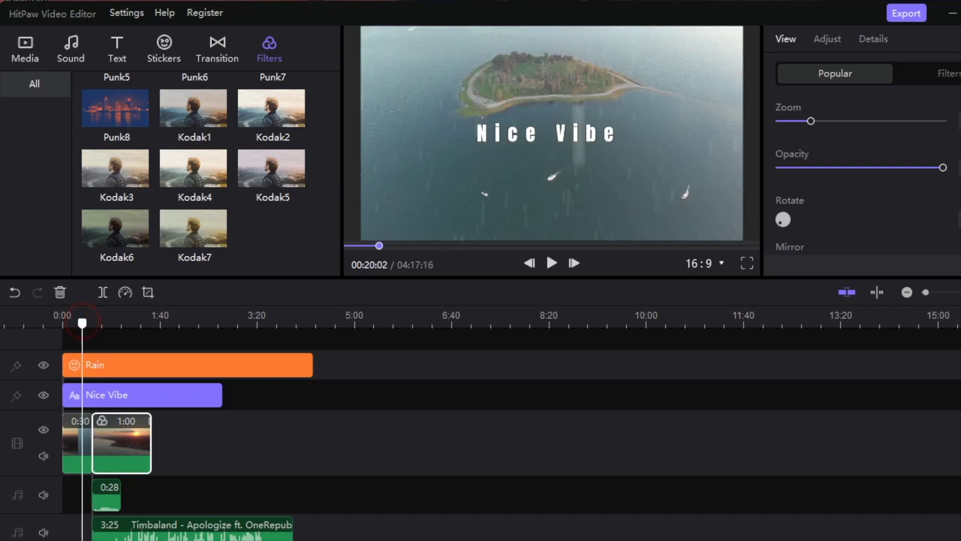
click(85, 434)
click(198, 114)
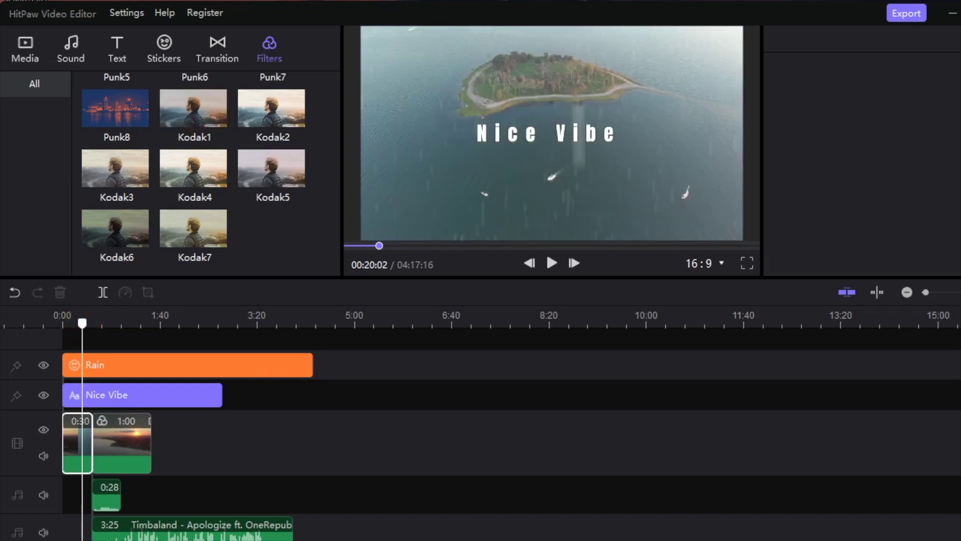
click(590, 133)
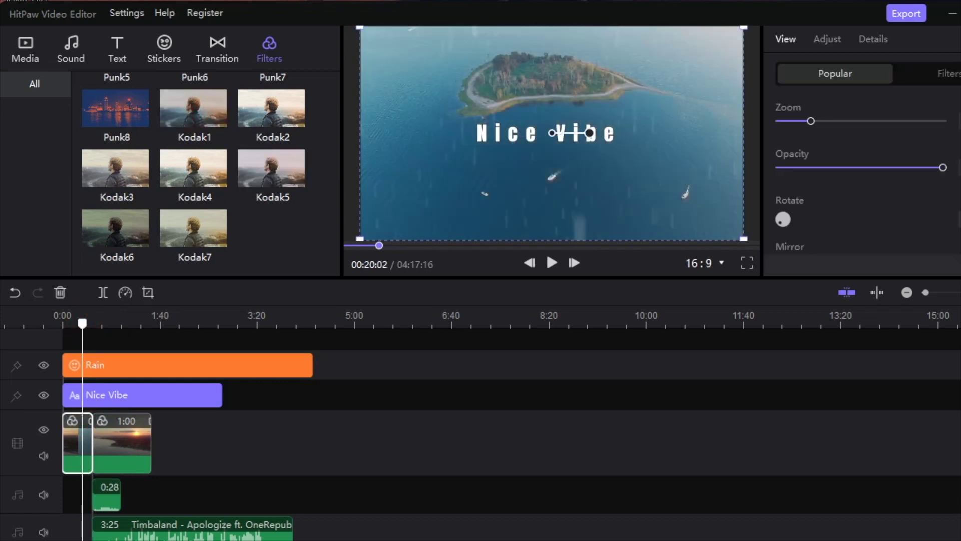
key(space)
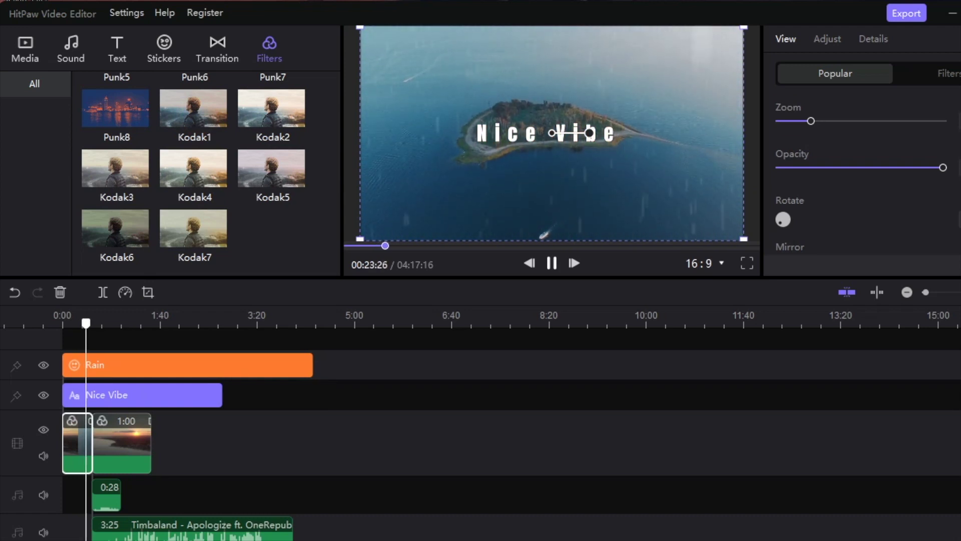
key(space)
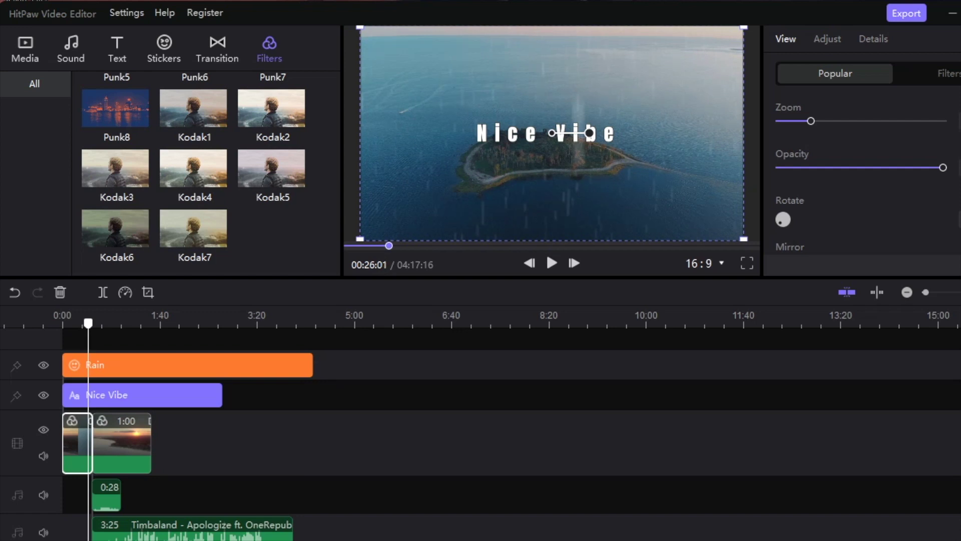
drag(88, 322, 96, 323)
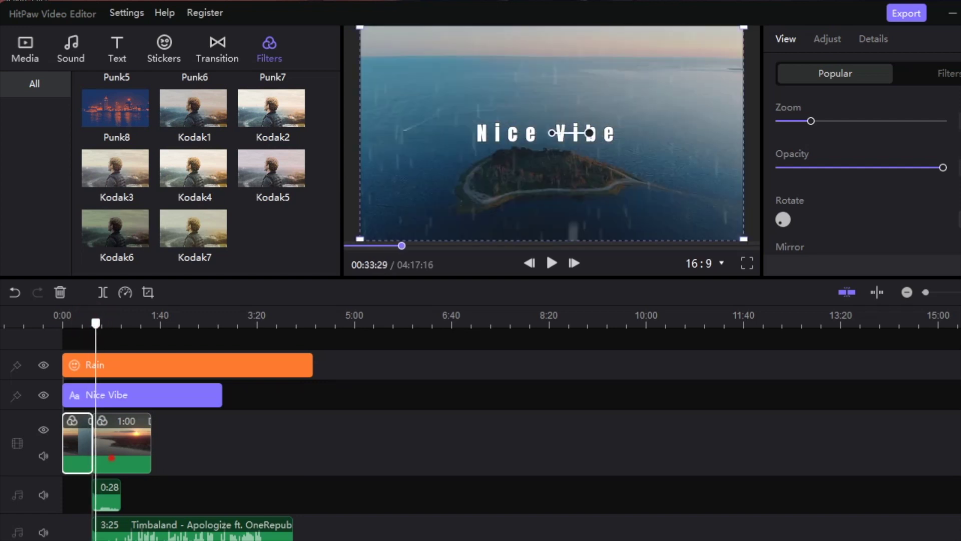
click(111, 457)
click(125, 292)
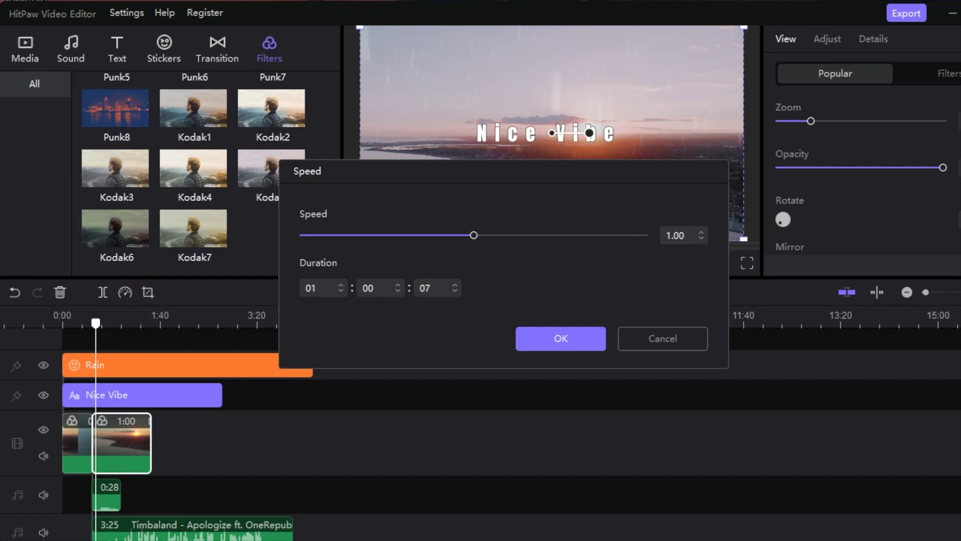
drag(474, 234, 592, 235)
click(646, 338)
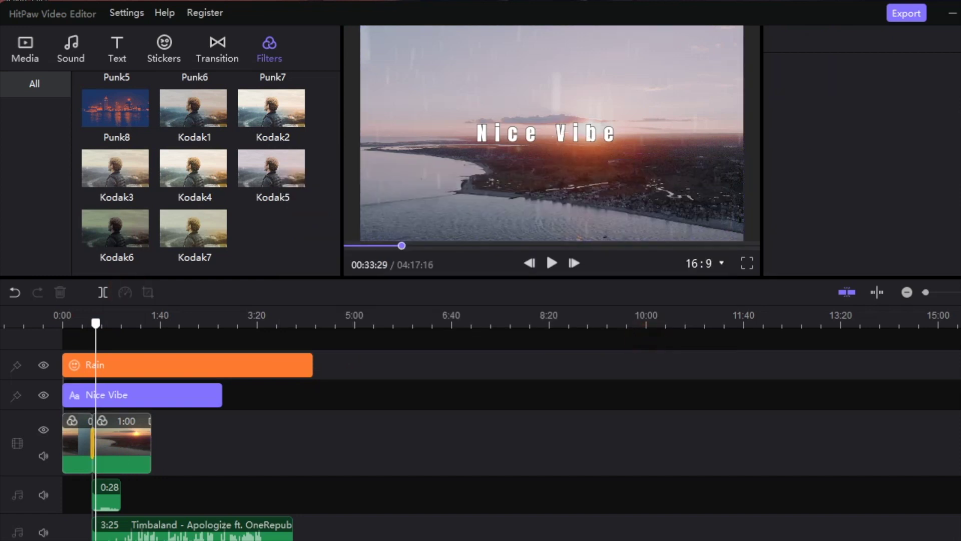
Step: Try a speed of 66.89 on the 1:00 sunset clip, play it back, and undo the speed change
click(125, 434)
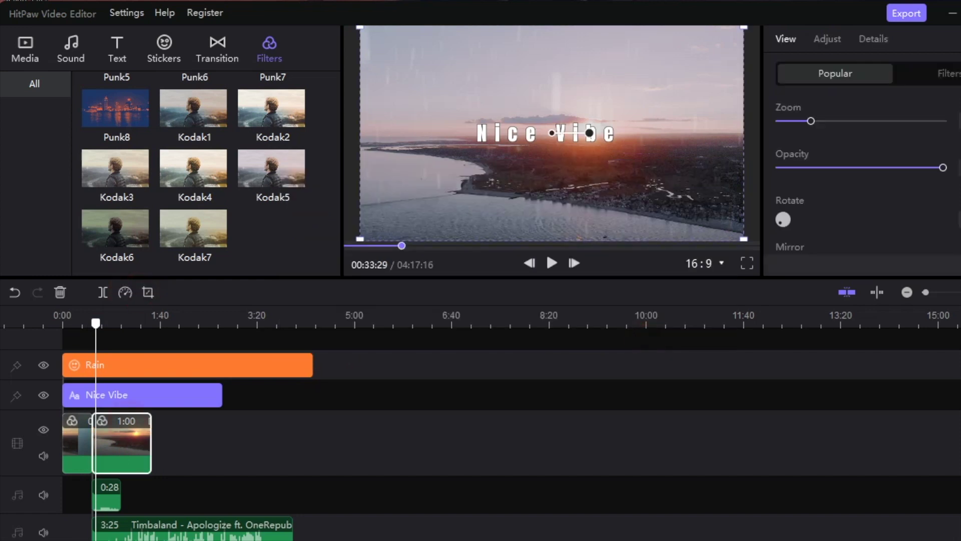
click(126, 291)
click(585, 235)
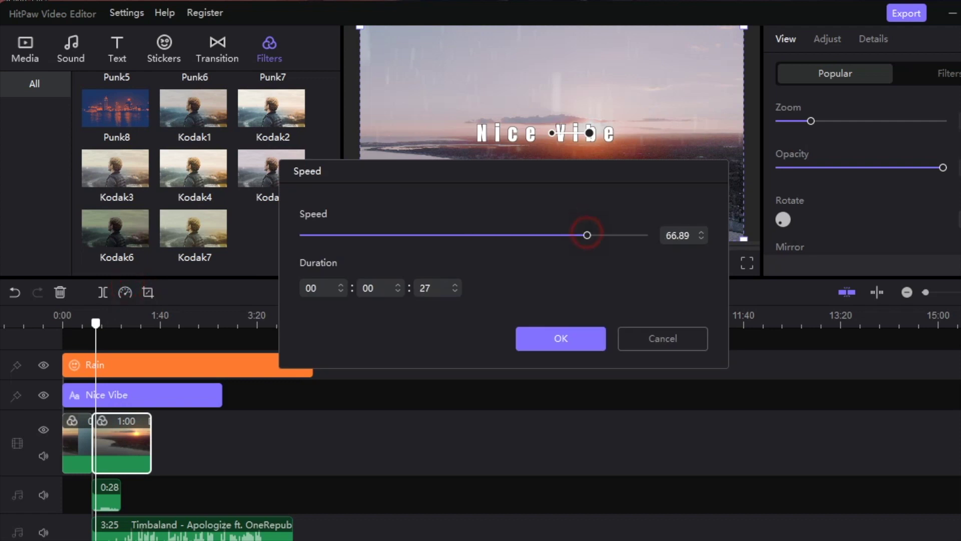
click(593, 339)
key(space)
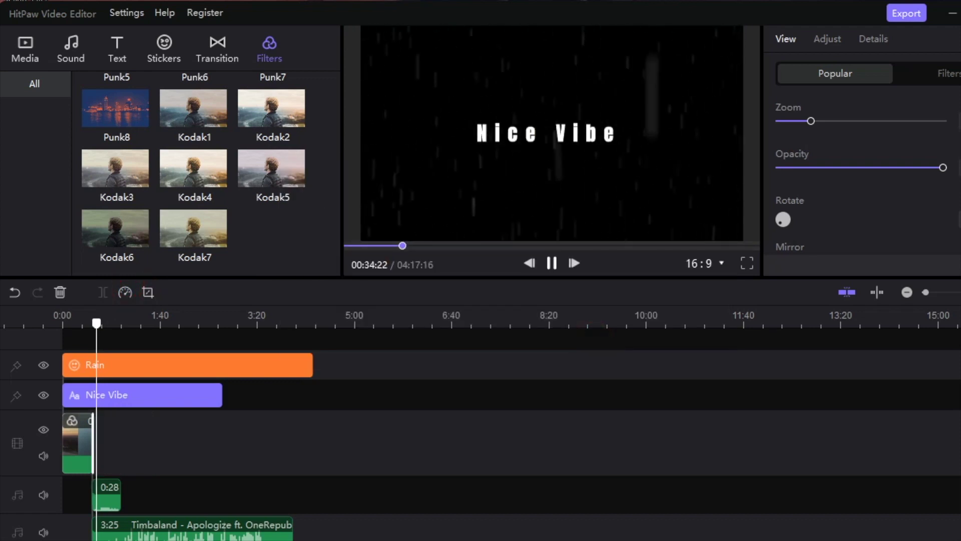
key(space)
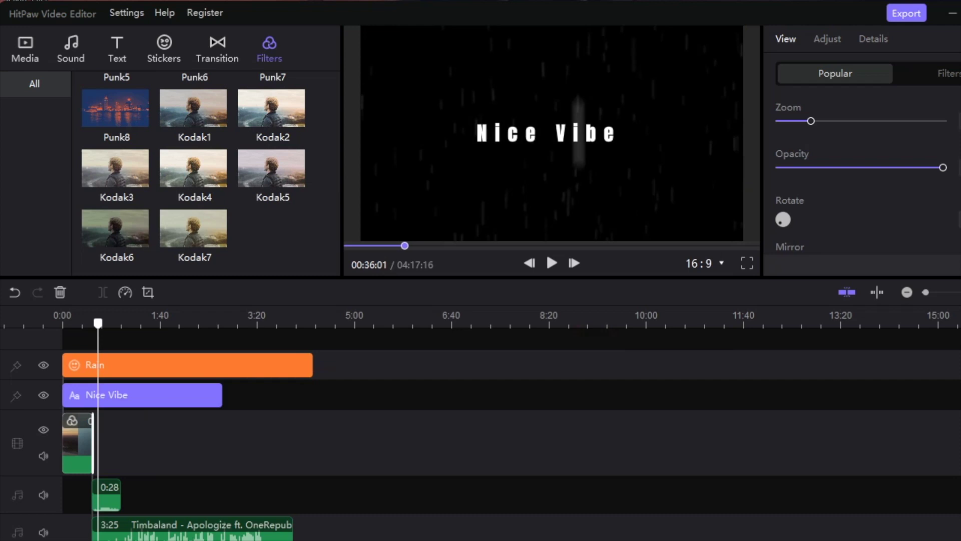
key(ctrl+z)
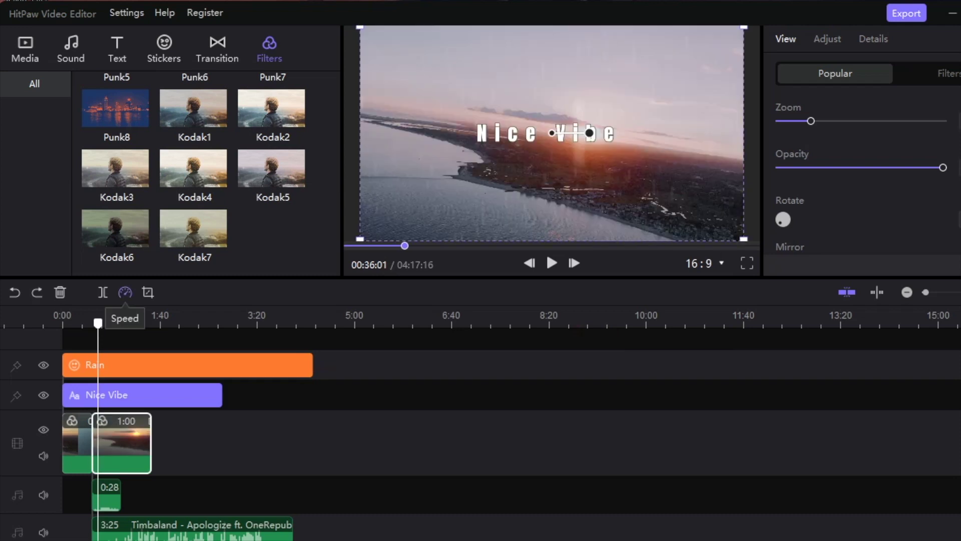
Step: Speed up the 1:00 sunset clip to about a fifth of its length and play across the join with the island clip
click(125, 293)
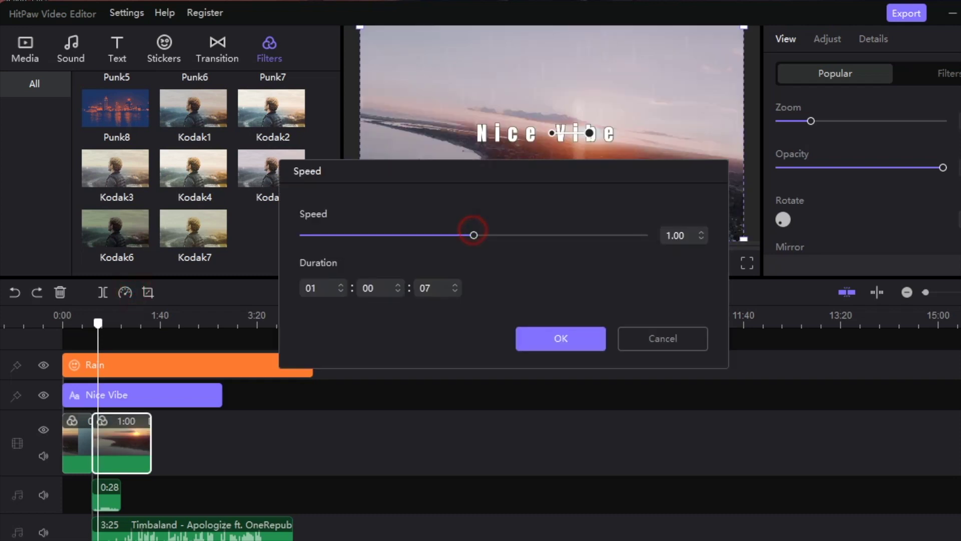
mouse_move(473, 235)
mouse_down()
mouse_move(521, 235)
mouse_move(481, 235)
mouse_up()
click(540, 335)
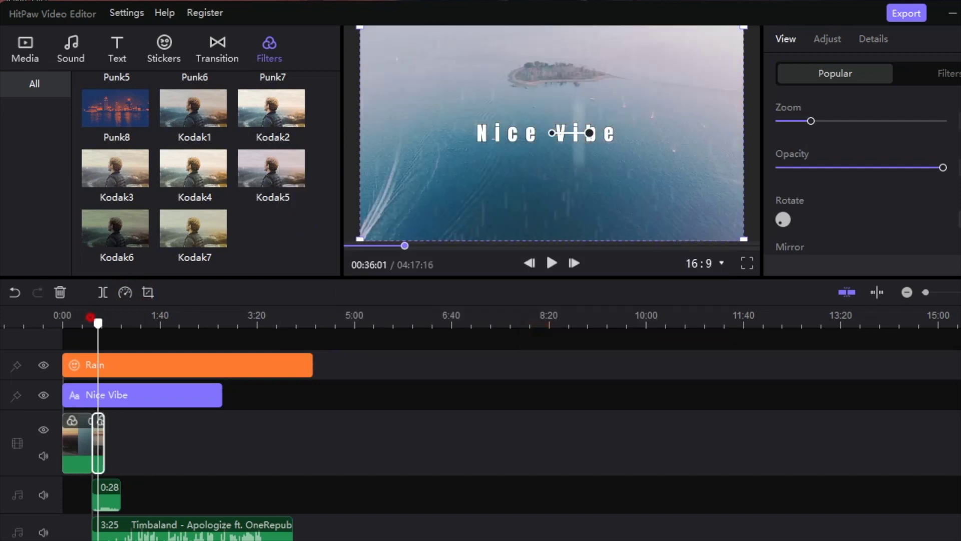
click(90, 317)
key(space)
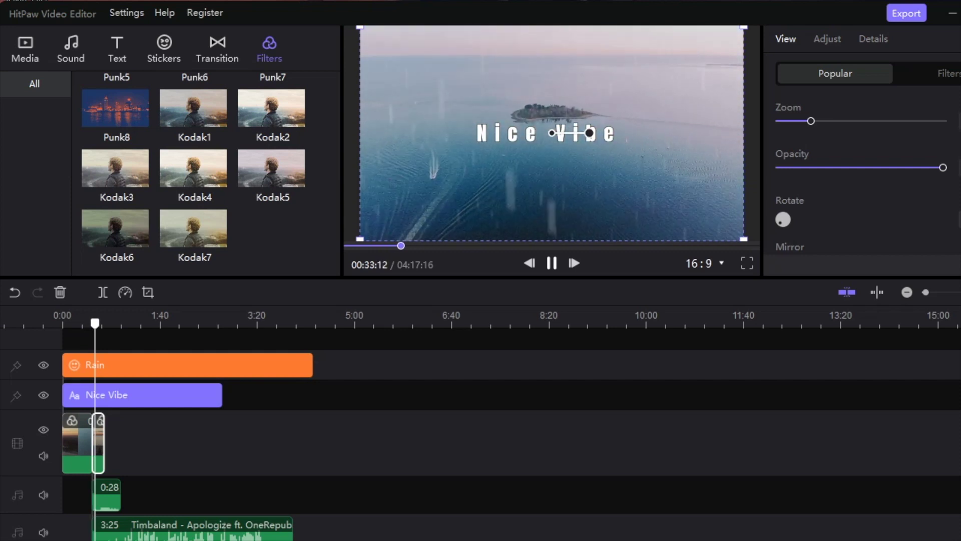
key(space)
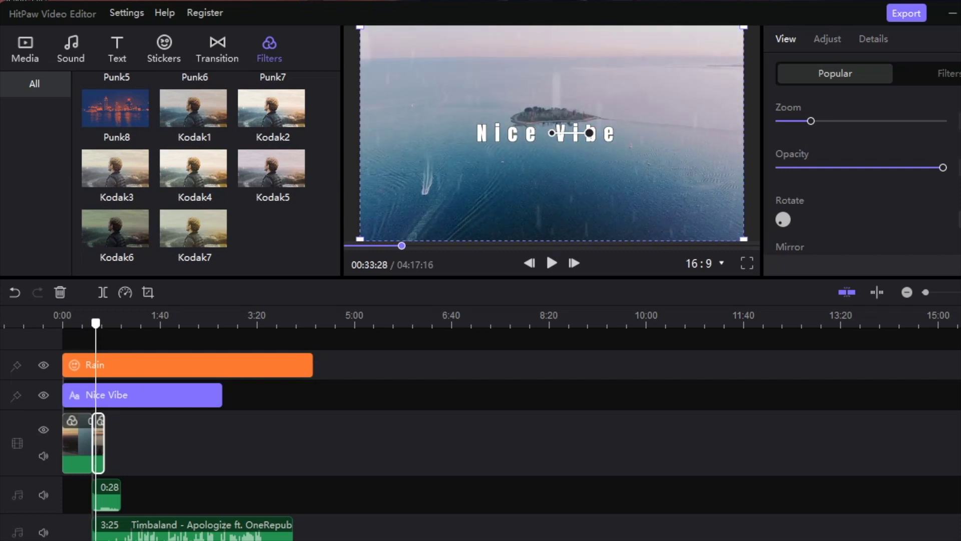
Step: Crop the sped-up sunset clip to a rectangle around the sun, about a third of the frame's width and height
click(149, 293)
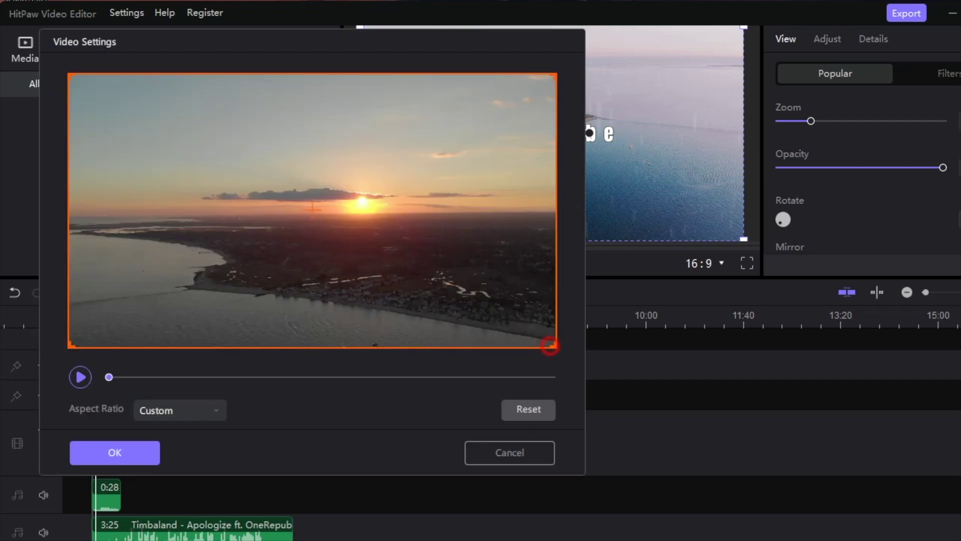
drag(550, 345, 230, 167)
drag(154, 139, 371, 208)
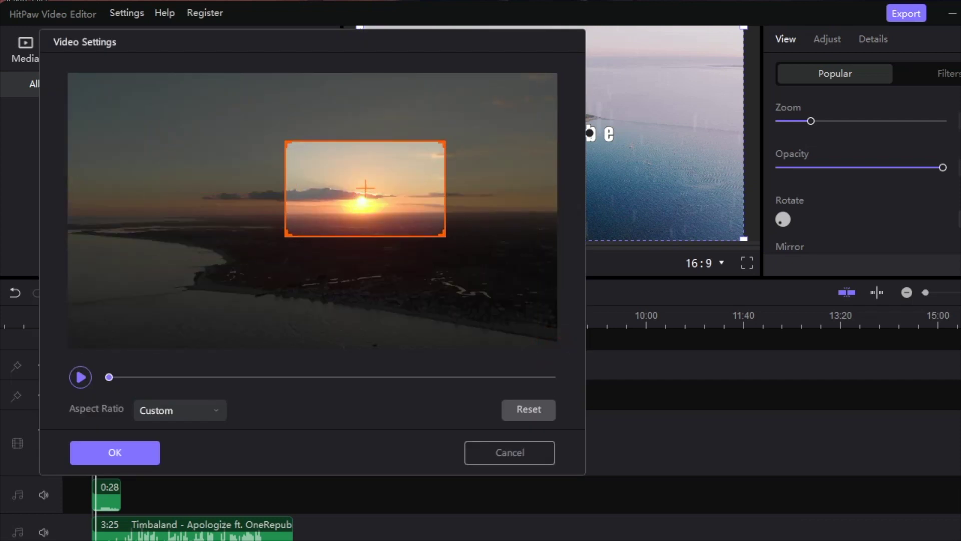
click(116, 450)
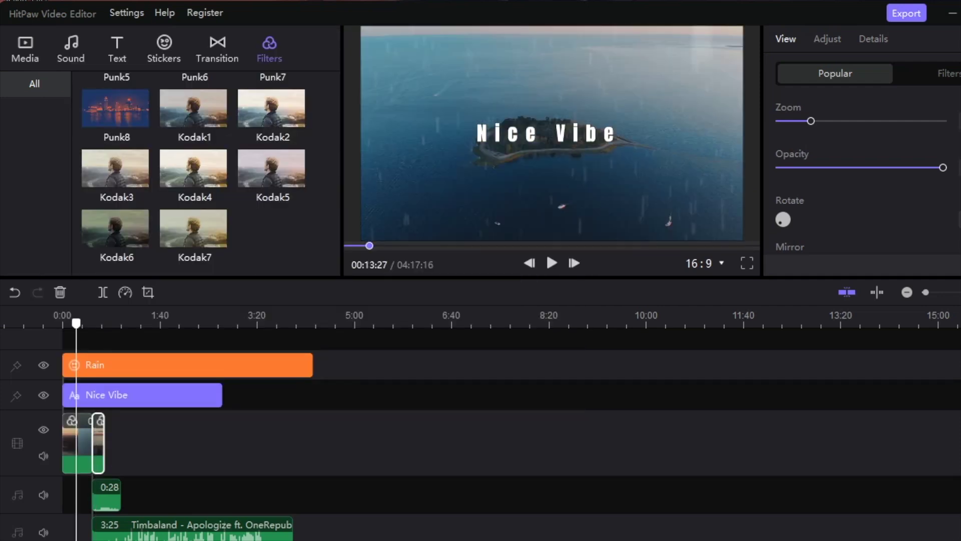
Step: Export the project as an MP4 video named bhgyjuik to the HitpawVideoEditor folder, checking the resolution options before starting
click(905, 15)
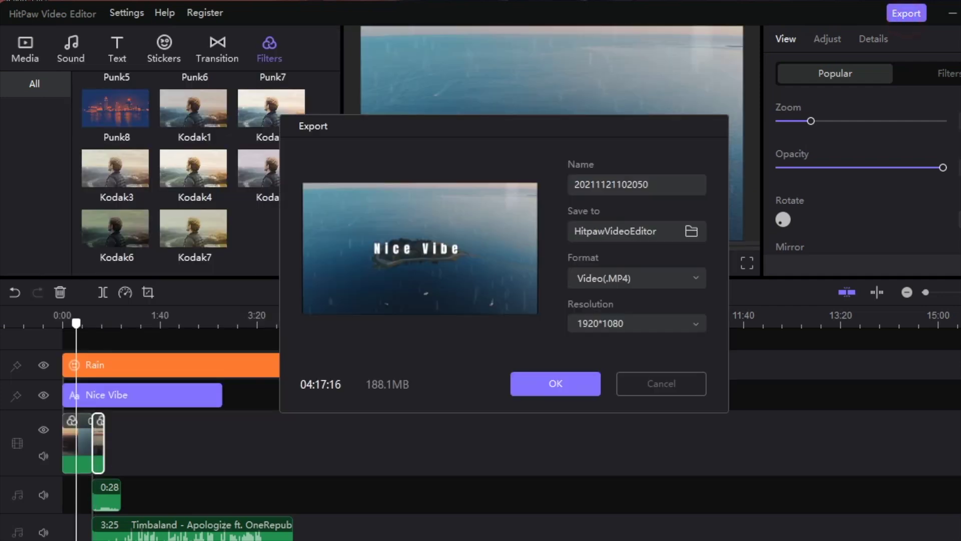
double_click(628, 185)
text(bhgyjuik)
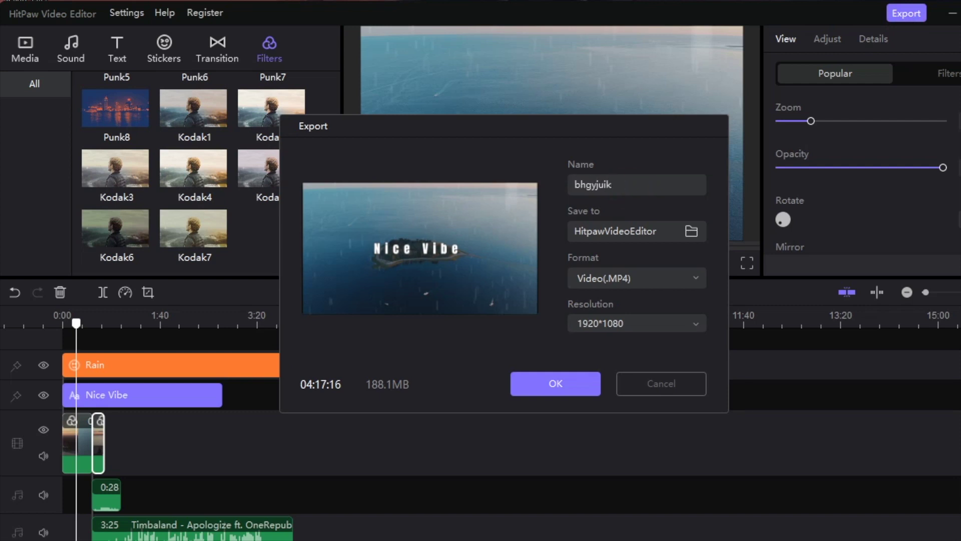
click(615, 279)
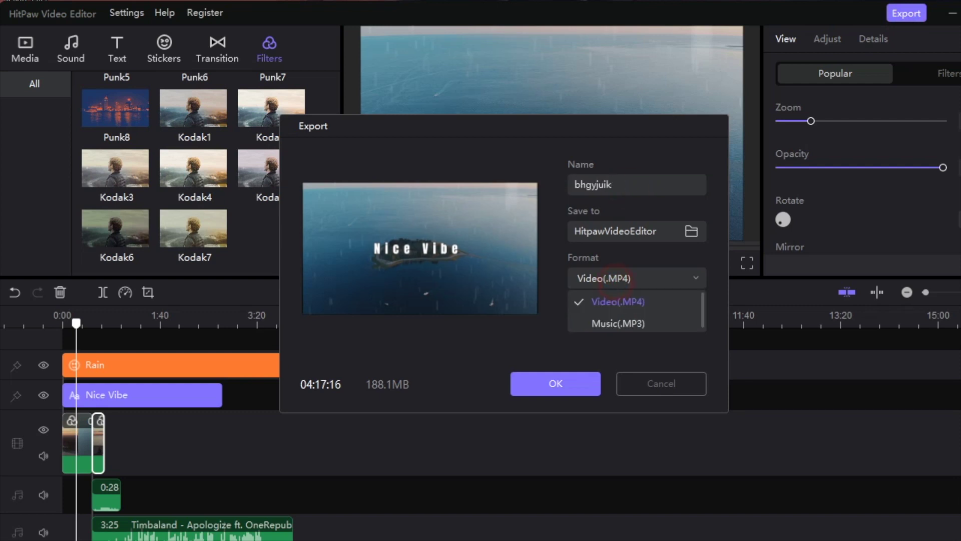
click(618, 301)
click(683, 322)
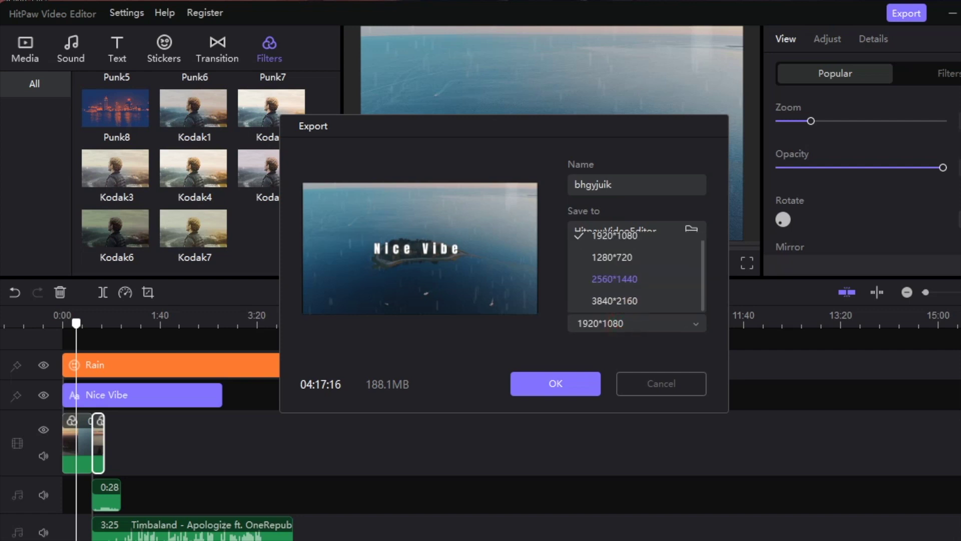
click(547, 376)
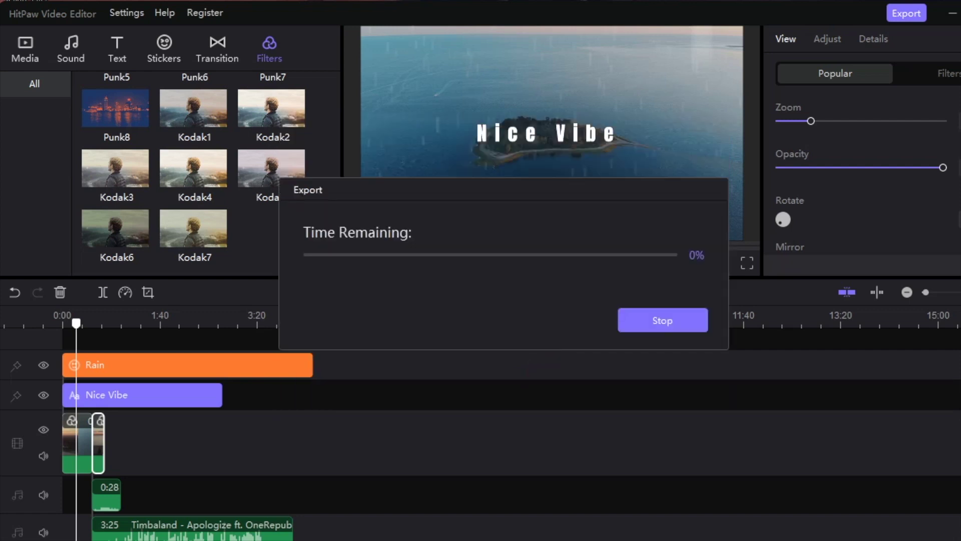